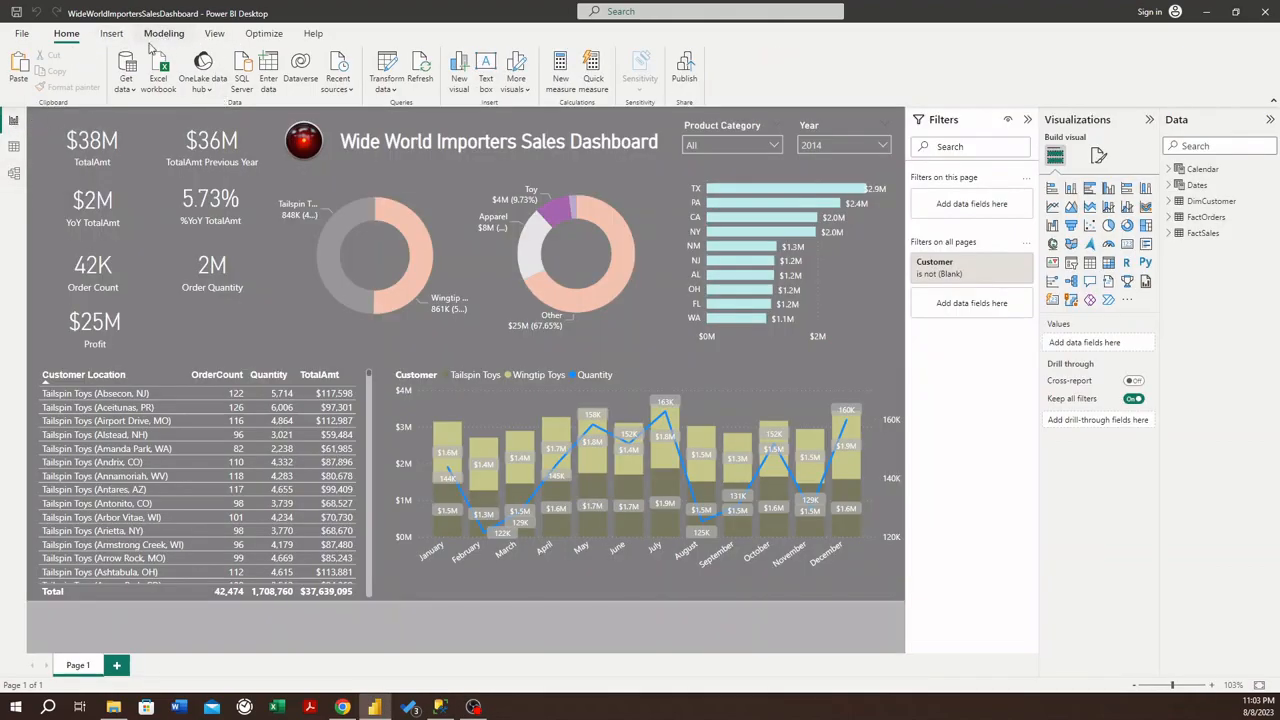
Step: Create a blank query and begin its formula with the List.Dates function
{"action": "left_click", "coordinate": [133, 92]}
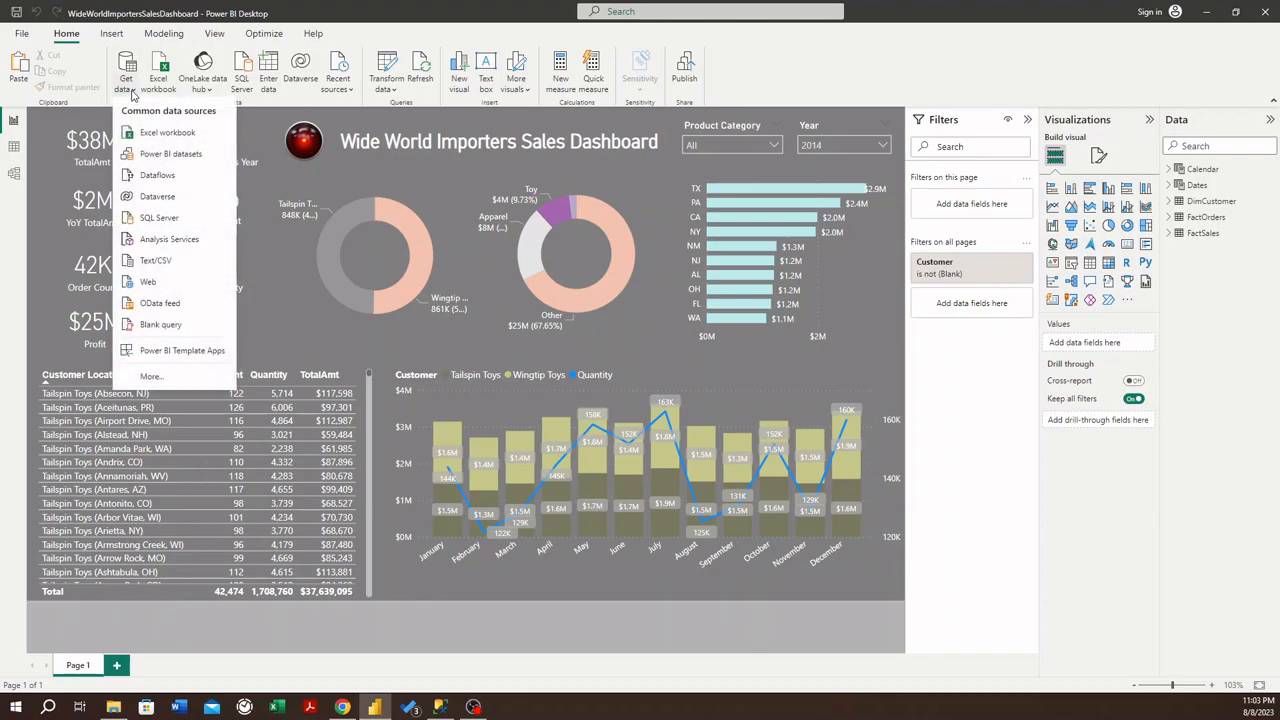
{"action": "left_click", "coordinate": [160, 325]}
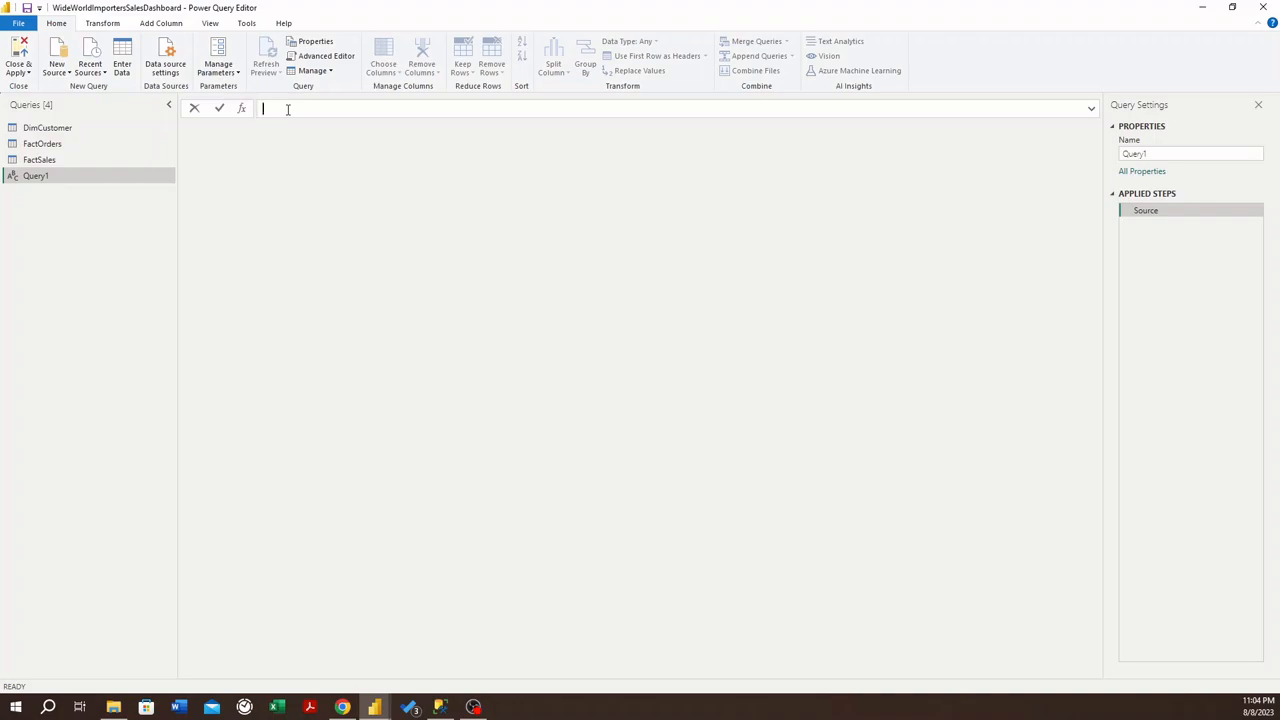
{"action": "type", "text": "= List.Dates"}
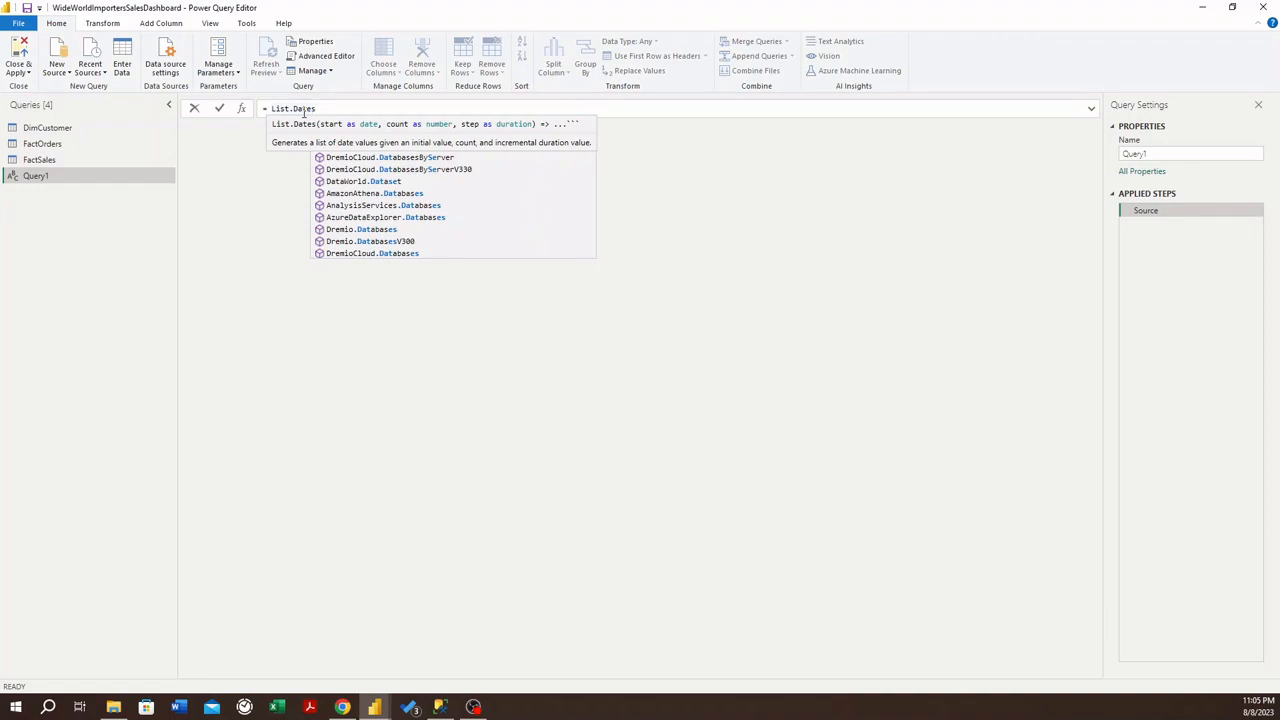
{"action": "type", "text": "("}
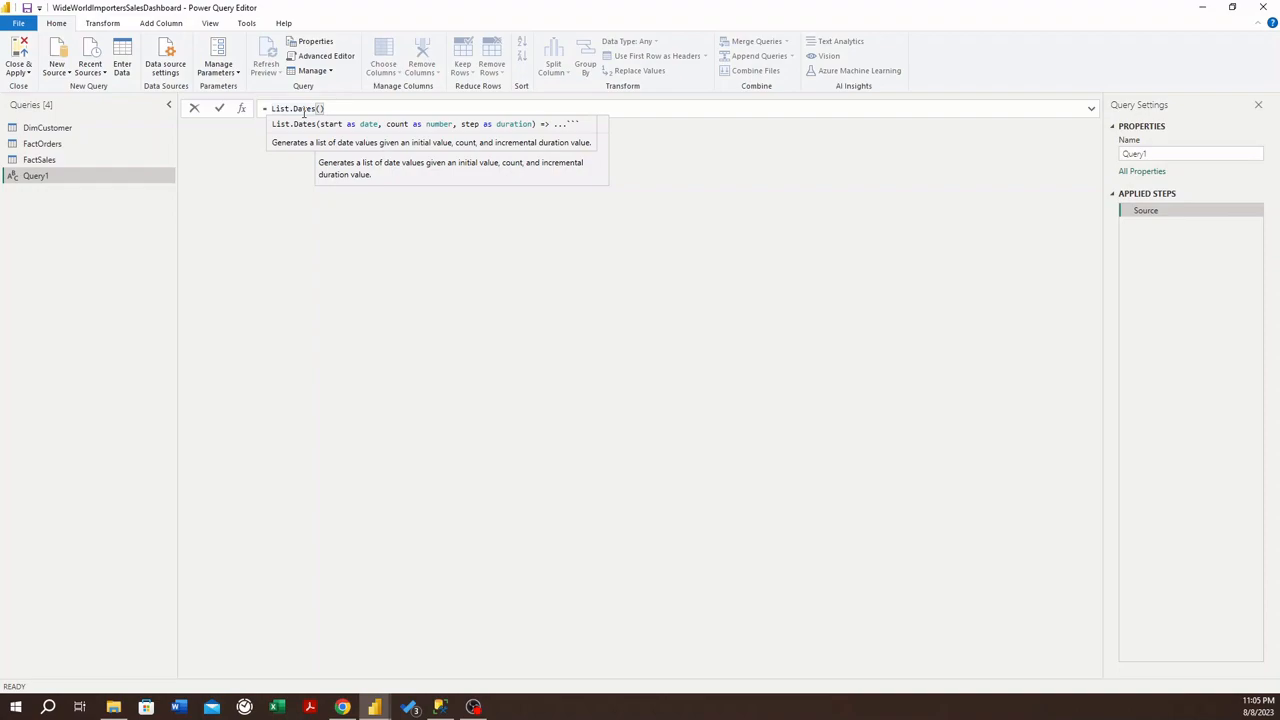
Step: Enter #date(2022,01,01) as the start argument of List.Dates
{"action": "type", "text": "#"}
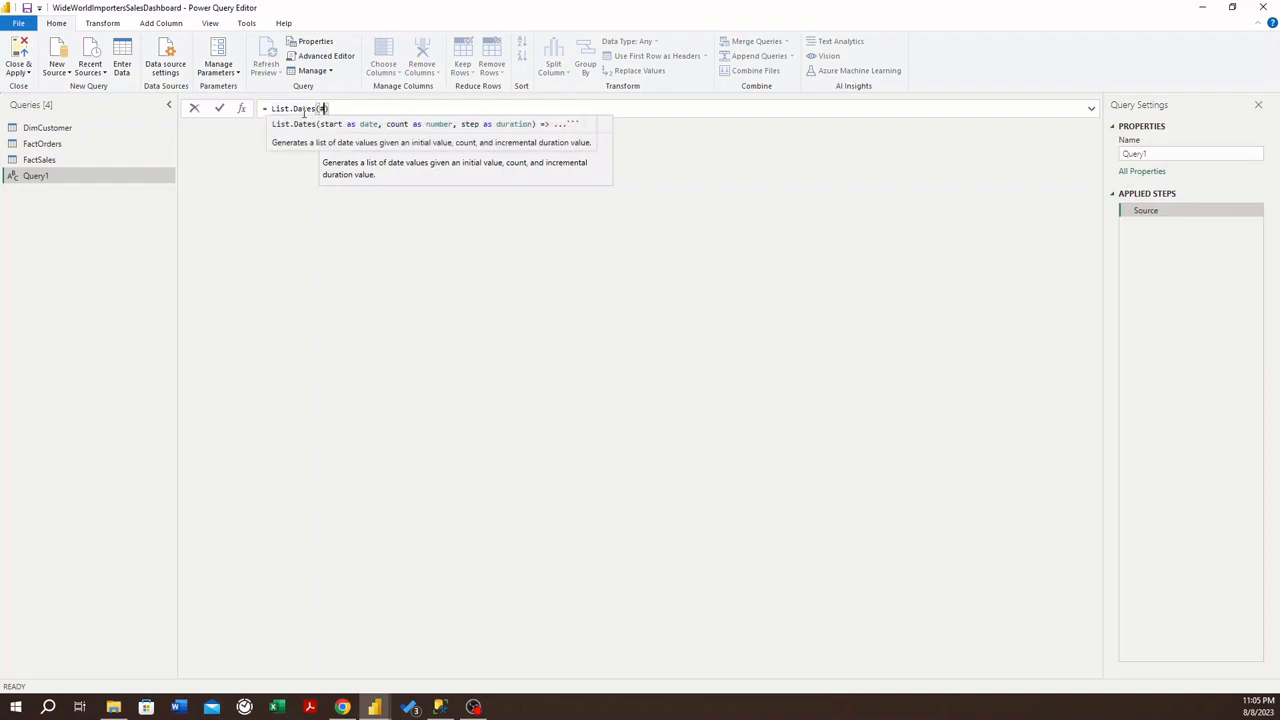
{"action": "type", "text": "dat"}
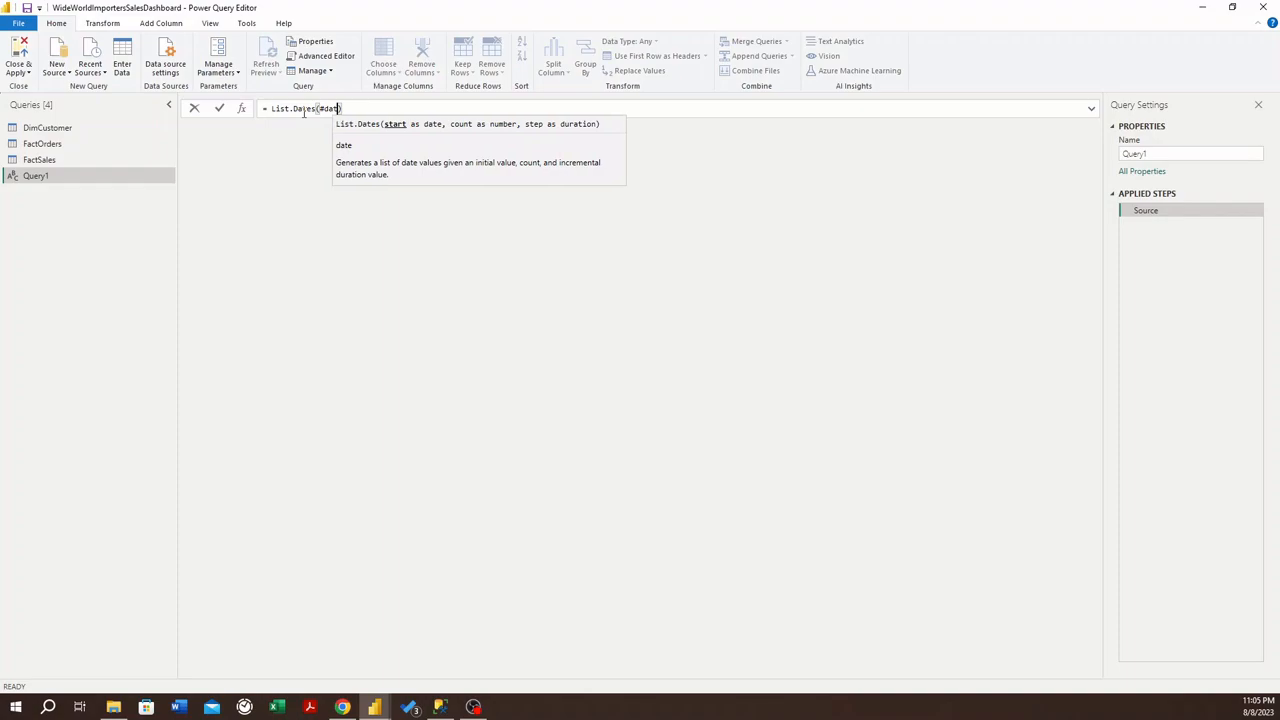
{"action": "type", "text": "e("}
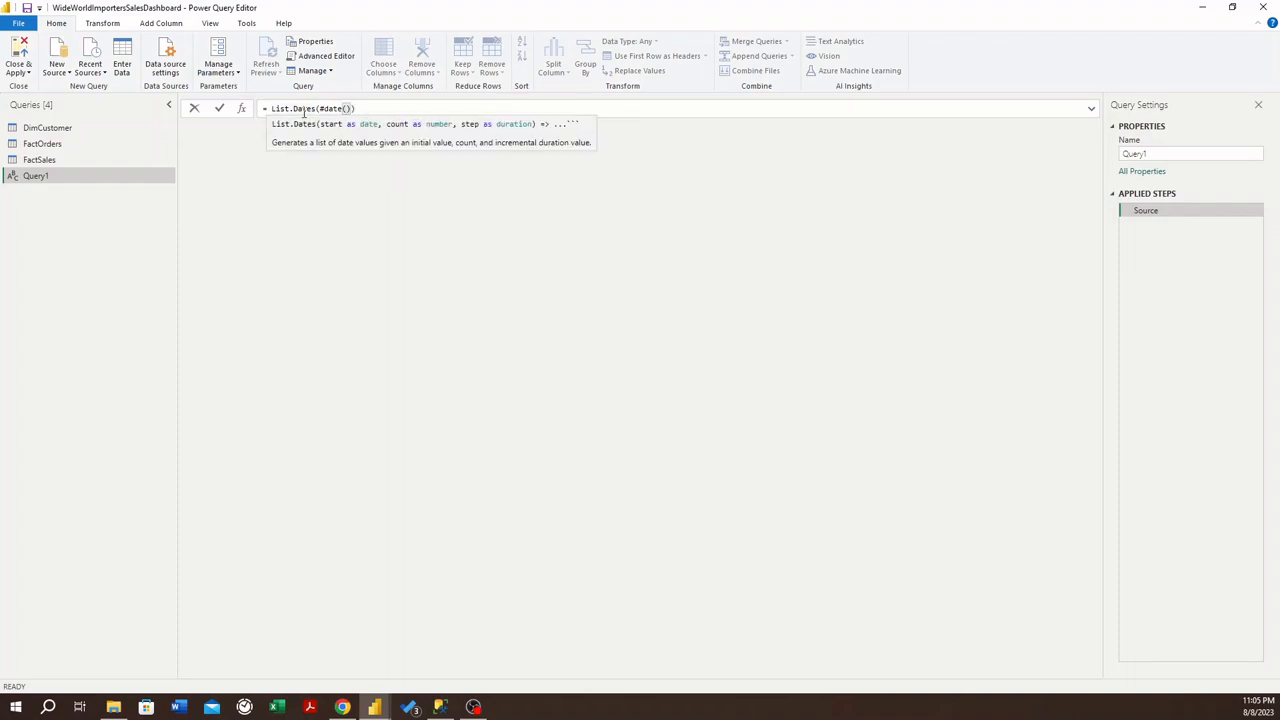
{"action": "type", "text": "2022,"}
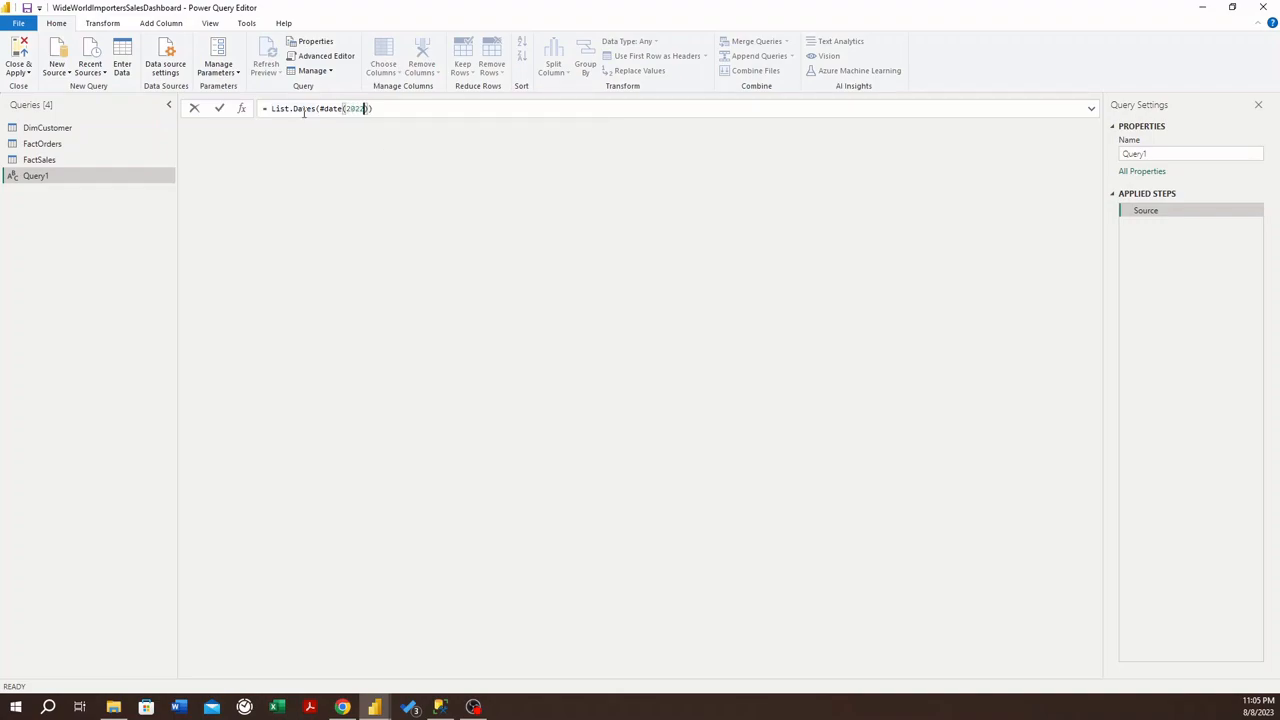
{"action": "type", "text": "01,0"}
{"action": "type", "text": "1)"}
{"action": "type", "text": ")"}
{"action": "type", "text": ","}
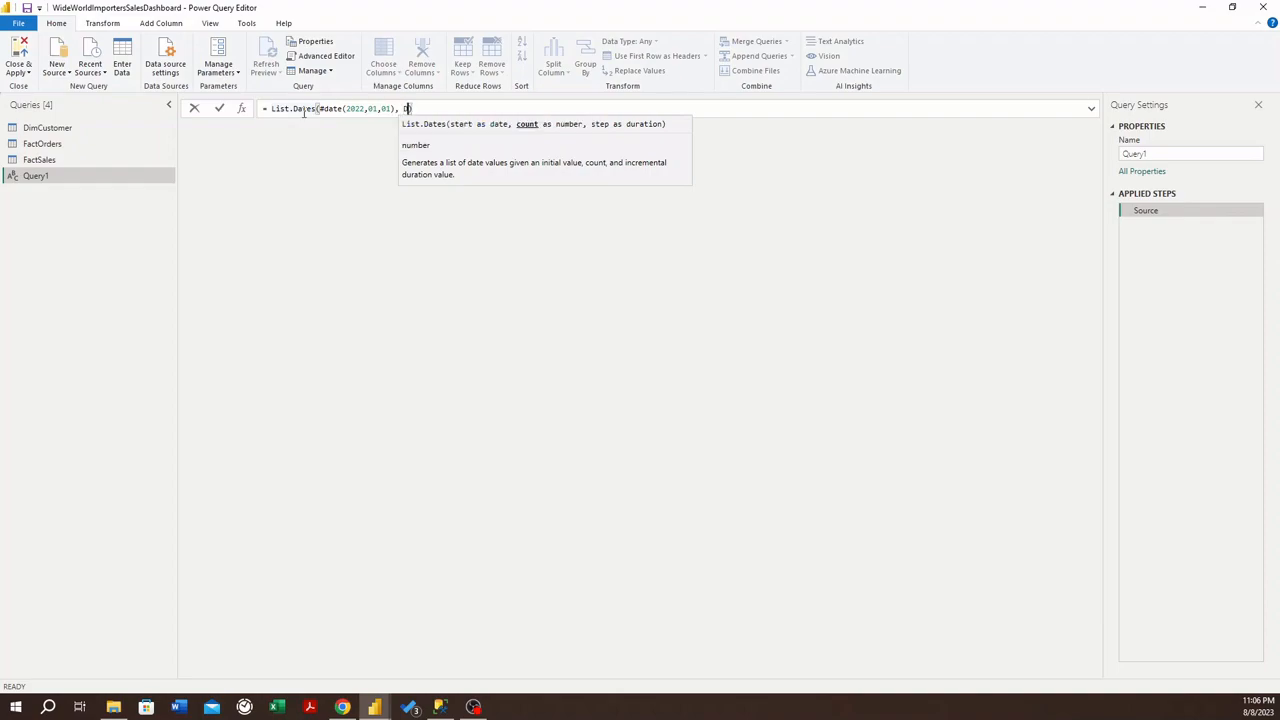
{"action": "type", "text": "Duration"}
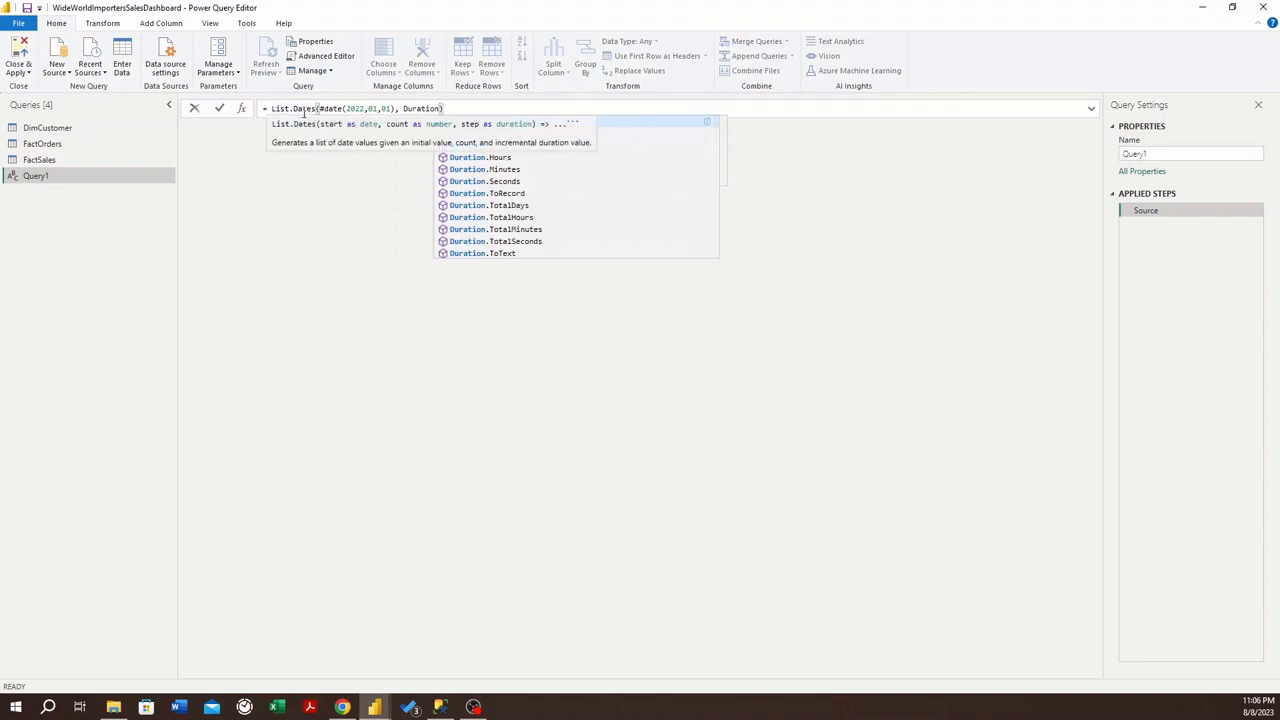
{"action": "key", "text": "BackSpace"}
{"action": "key", "text": "BackSpace"}
{"action": "key", "text": "BackSpace"}
{"action": "key", "text": "BackSpace"}
{"action": "key", "text": "BackSpace"}
{"action": "key", "text": "BackSpace"}
{"action": "key", "text": "BackSpace"}
{"action": "key", "text": "BackSpace"}
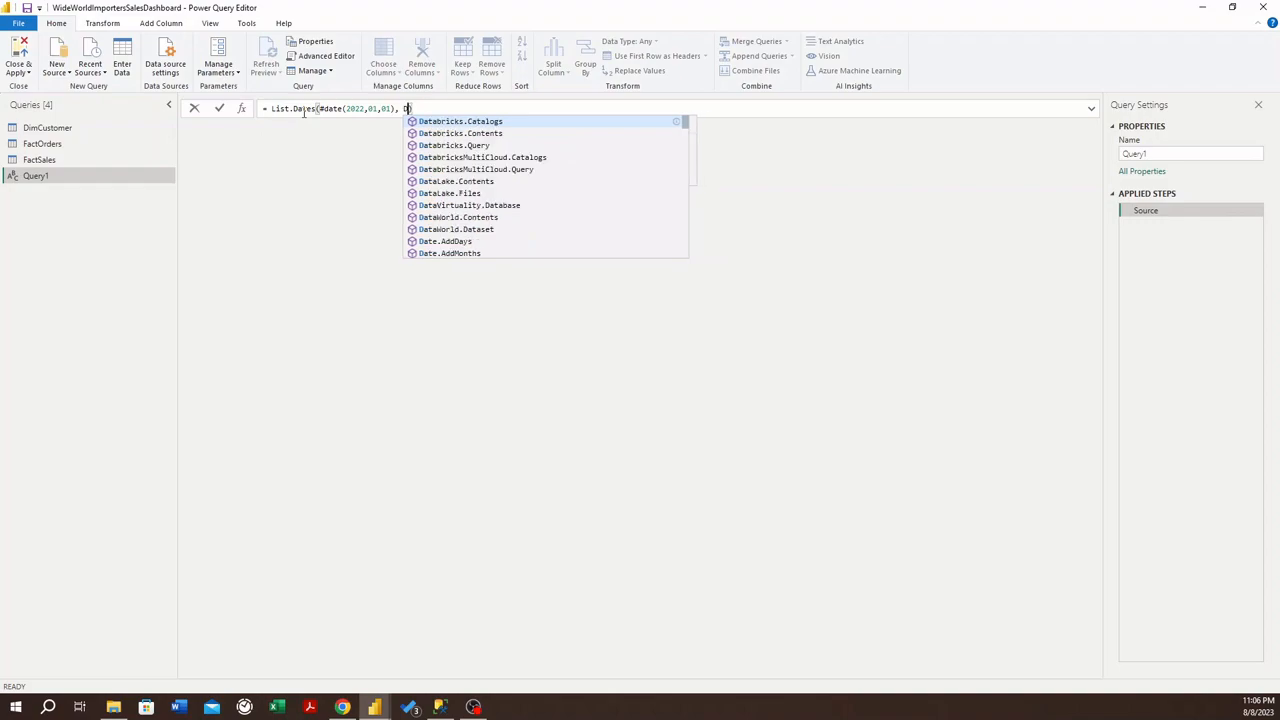
Step: Begin the count argument with Duration.Days and the end date #date(2025,12,31)
{"action": "type", "text": "Dur"}
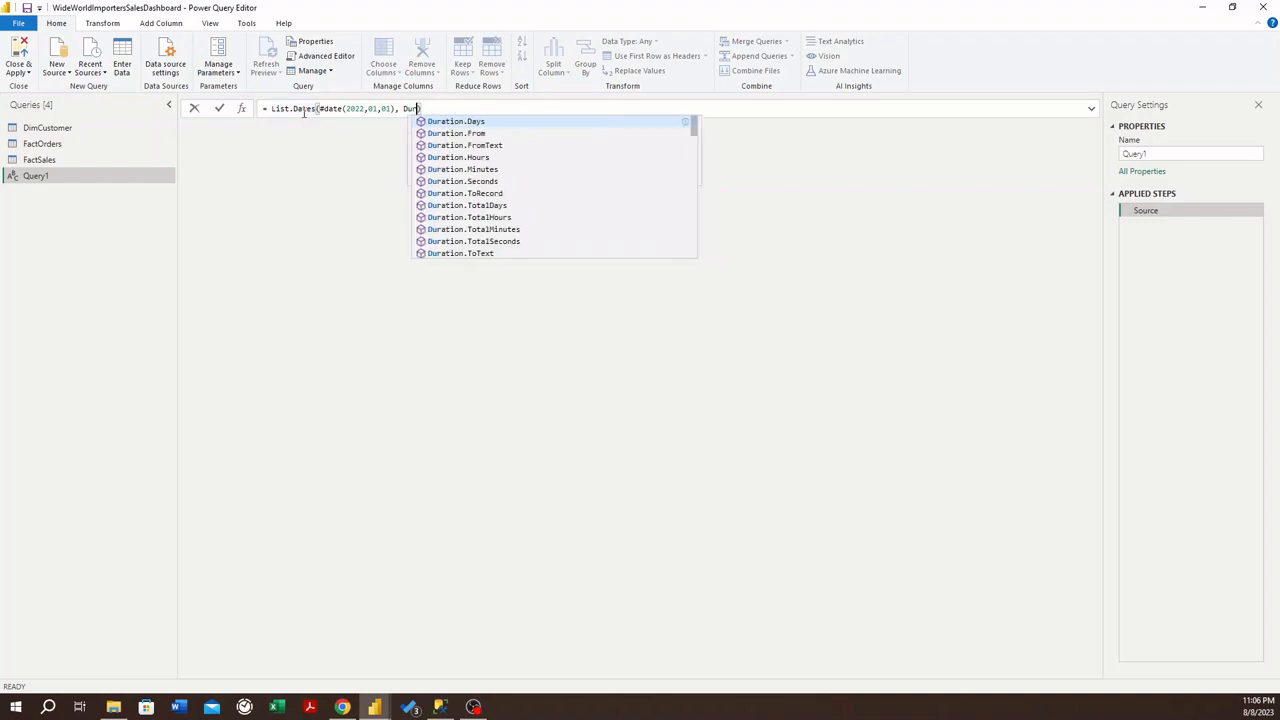
{"action": "type", "text": "ation.Days"}
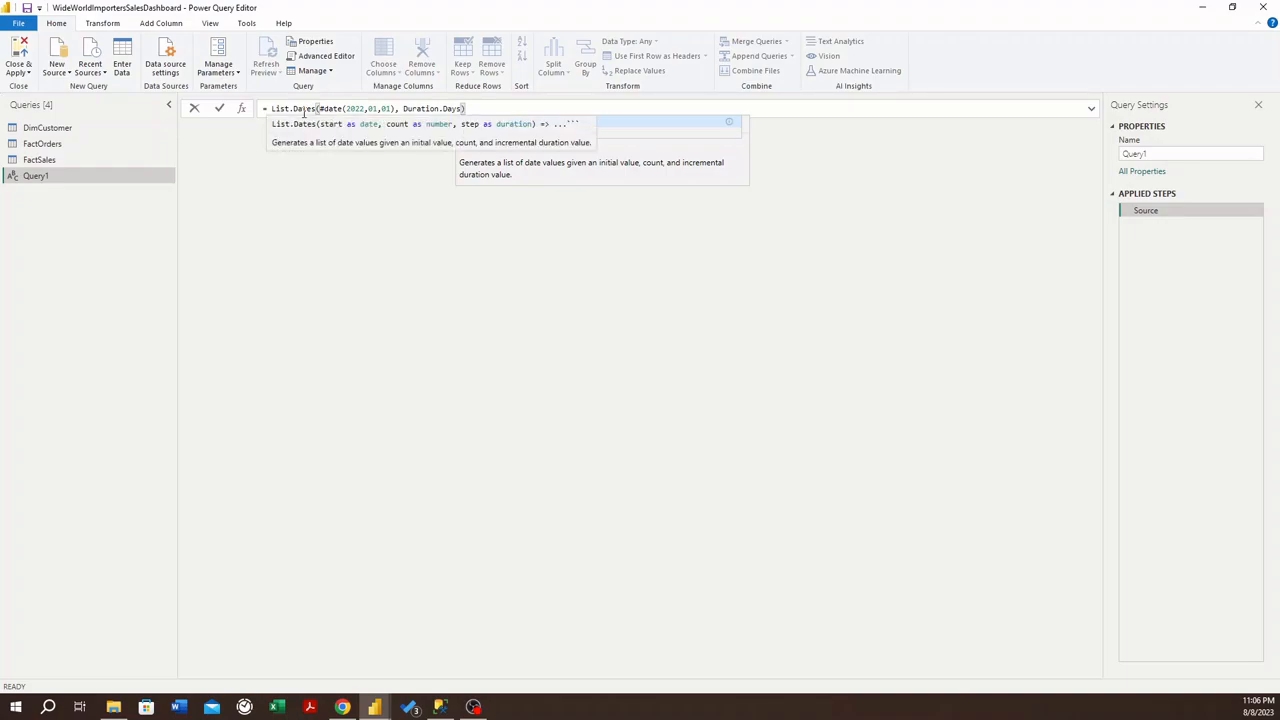
{"action": "type", "text": "("}
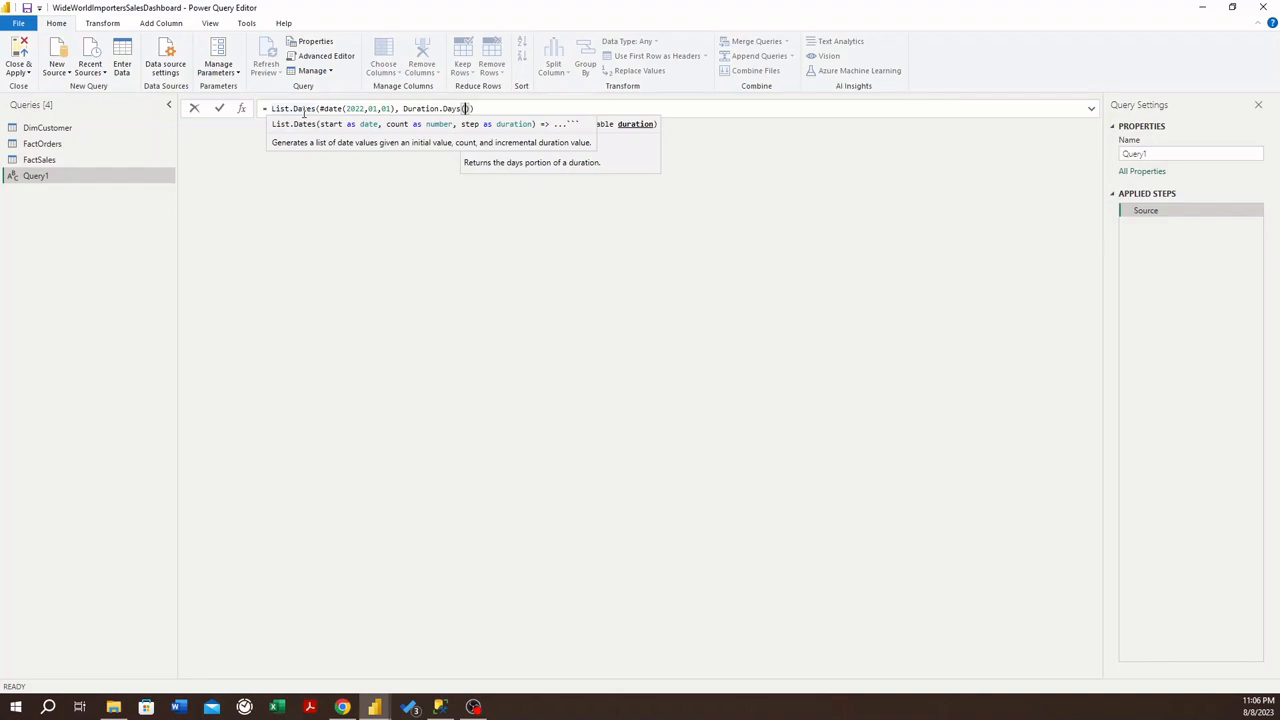
{"action": "type", "text": "#date"}
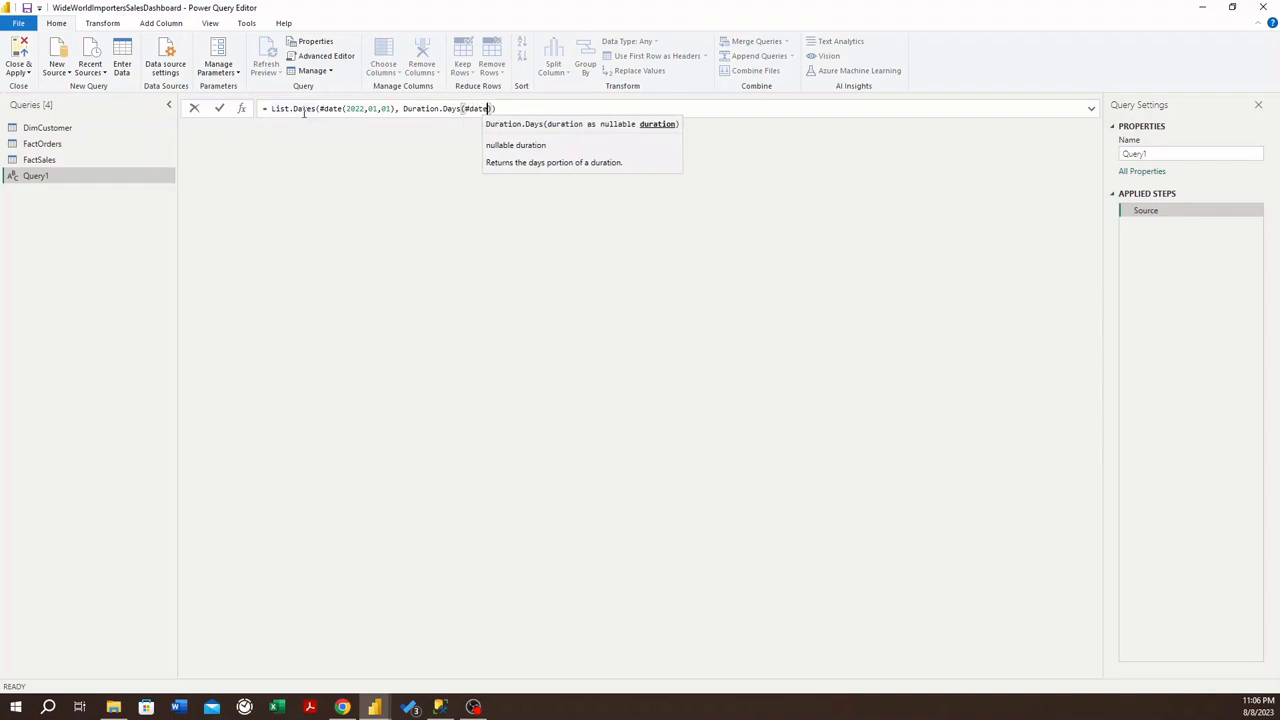
{"action": "type", "text": "(202"}
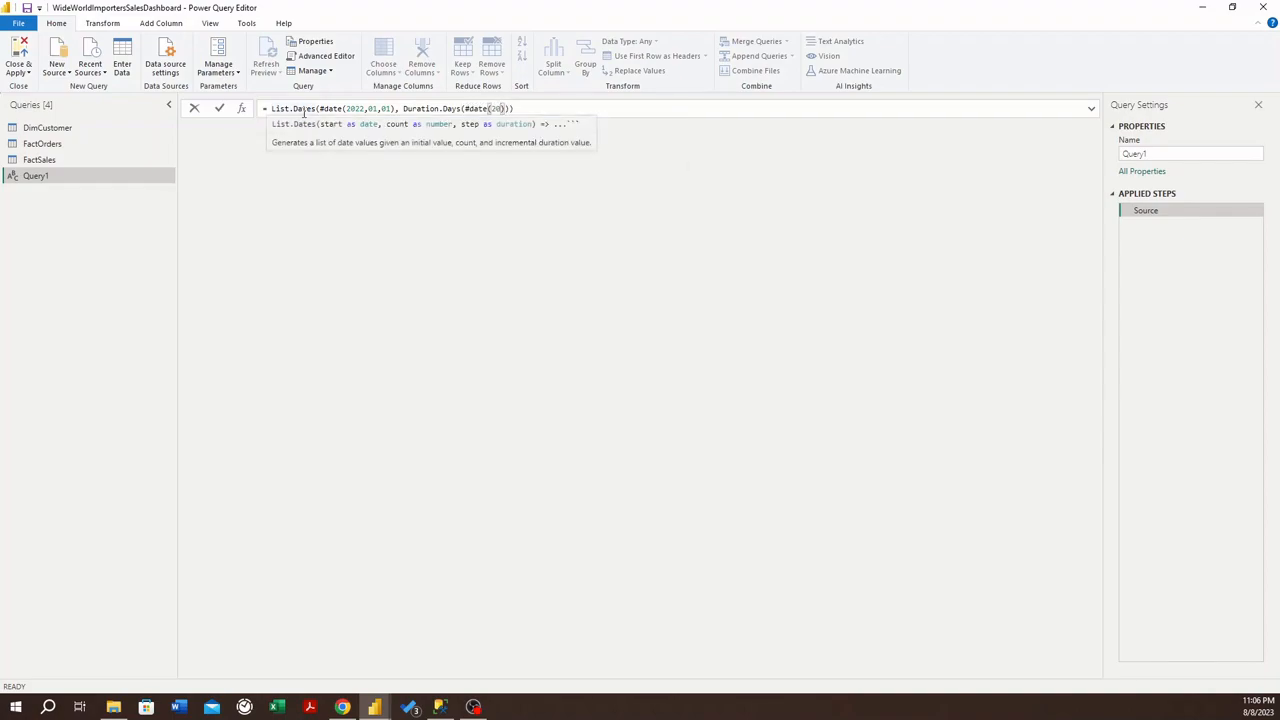
{"action": "type", "text": "5,"}
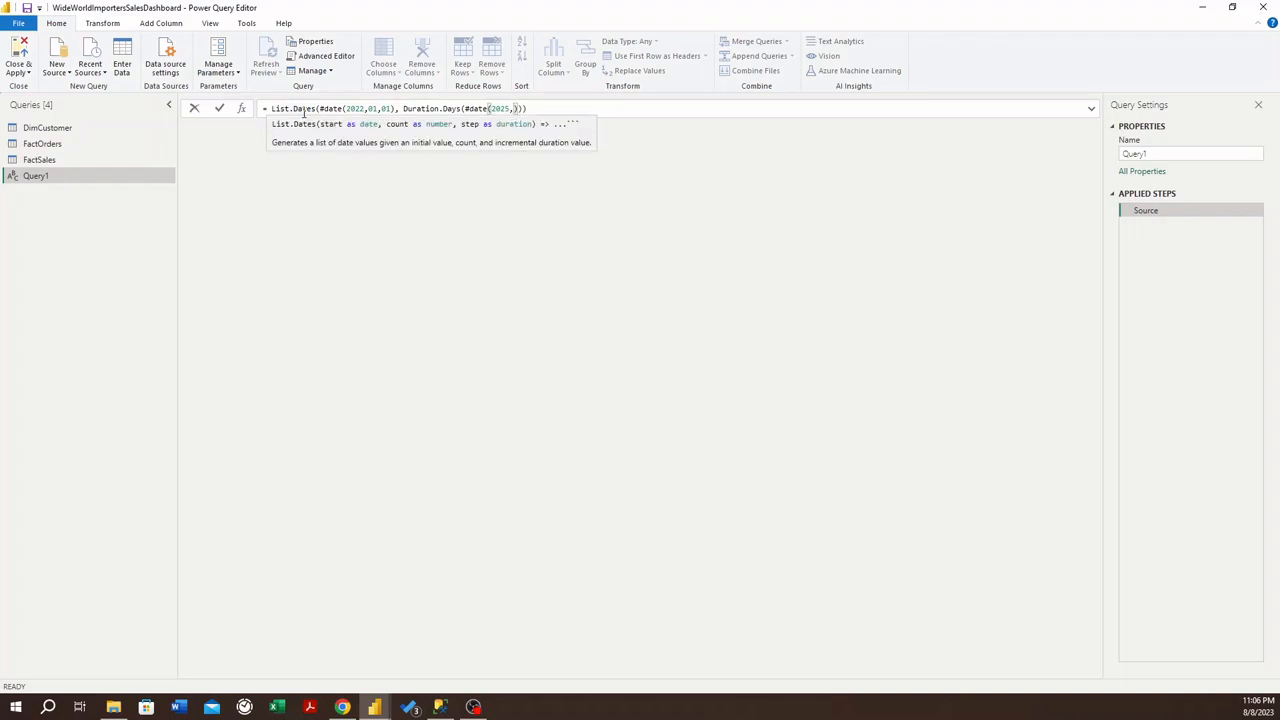
{"action": "type", "text": "01,"}
{"action": "key", "text": "BackSpace"}
{"action": "key", "text": "BackSpace"}
{"action": "key", "text": "BackSpace"}
{"action": "type", "text": "12,31"}
{"action": "key", "text": "Right"}
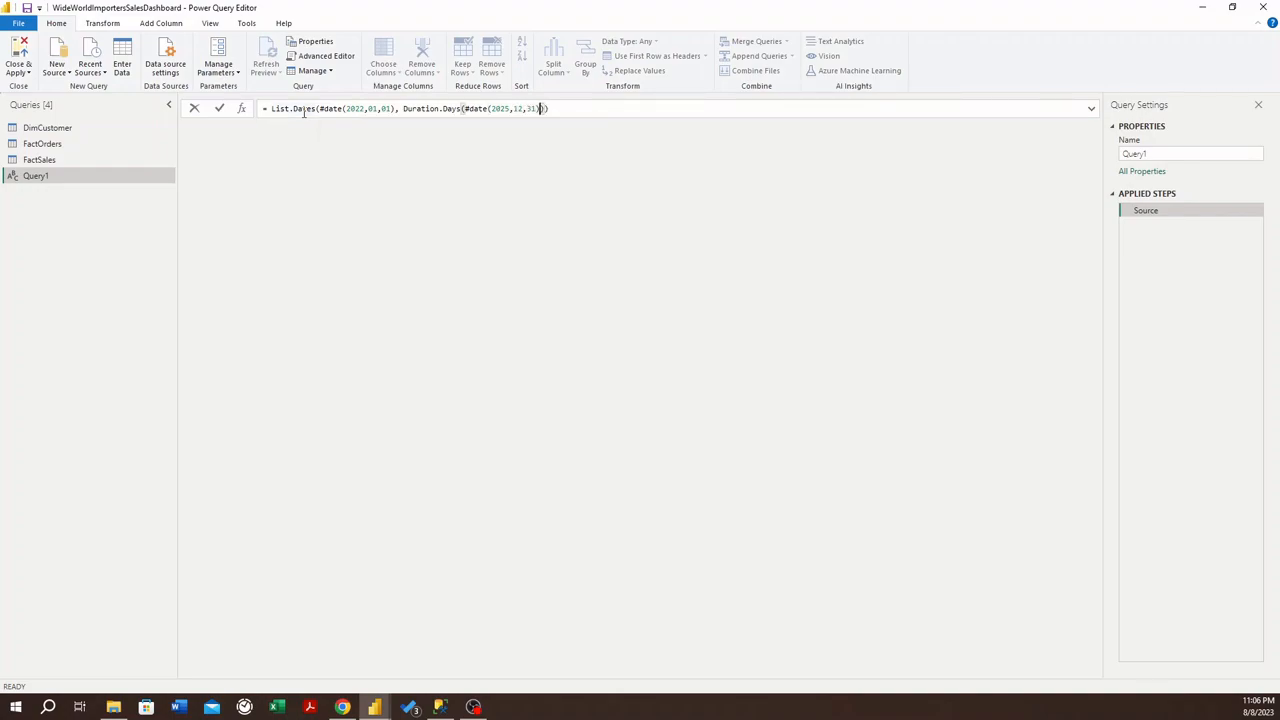
Step: Subtract #date(2022,01,01) from the end date inside Duration.Days
{"action": "type", "text": "-"}
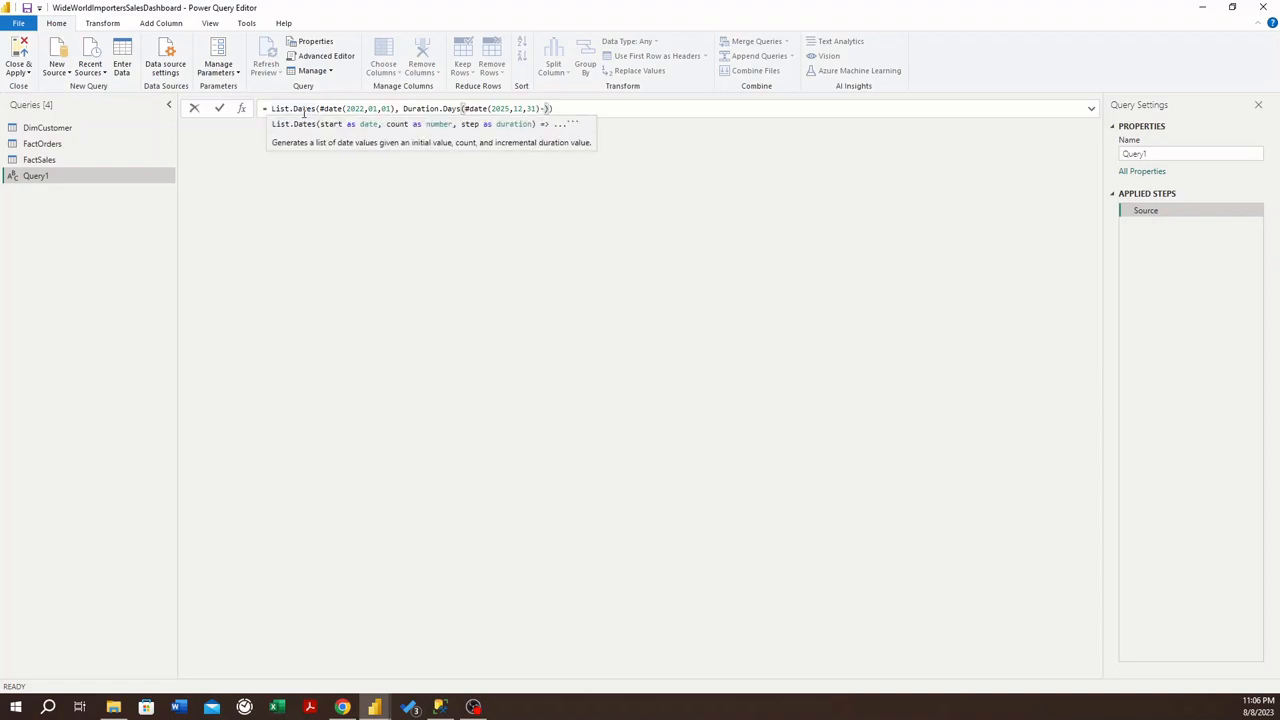
{"action": "type", "text": "#date"}
{"action": "type", "text": "("}
{"action": "type", "text": "2022,"}
{"action": "type", "text": "01,01"}
{"action": "type", "text": ")"}
Step: Add #duration(1,0,0,0) as the step argument and commit the formula
{"action": "type", "text": ","}
{"action": "type", "text": " #dura"}
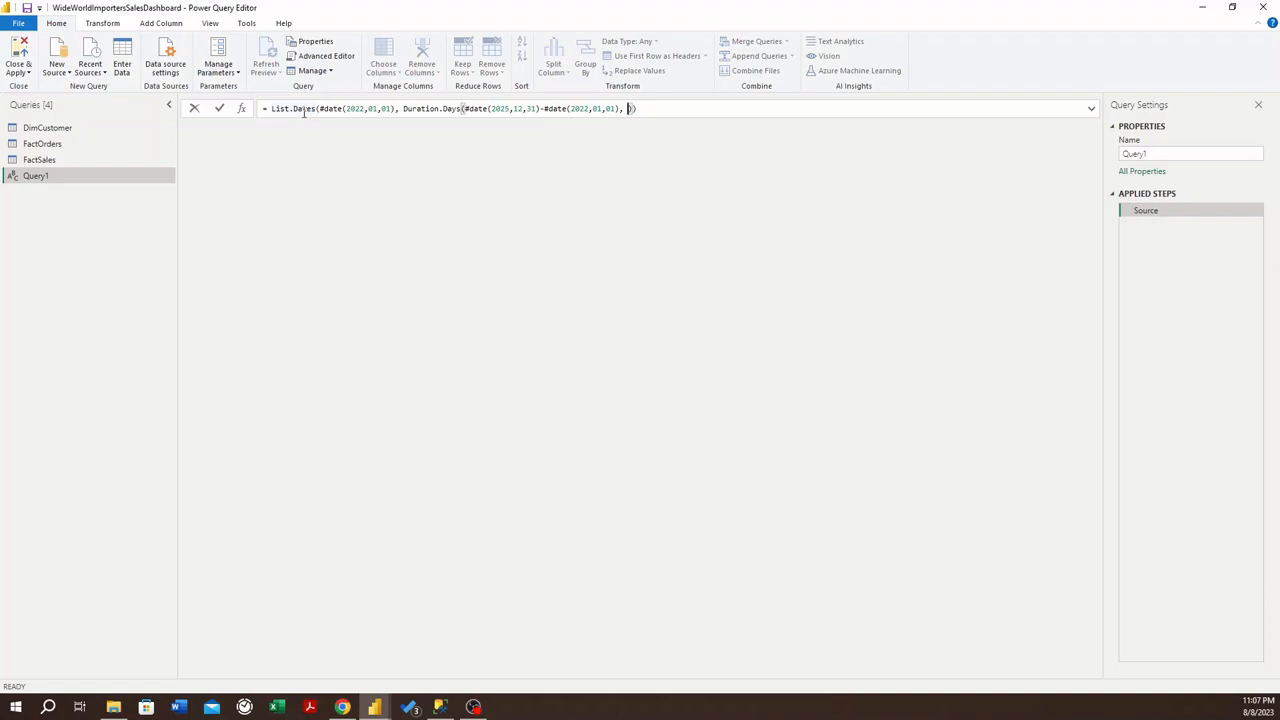
{"action": "type", "text": "tion("}
{"action": "type", "text": "1,"}
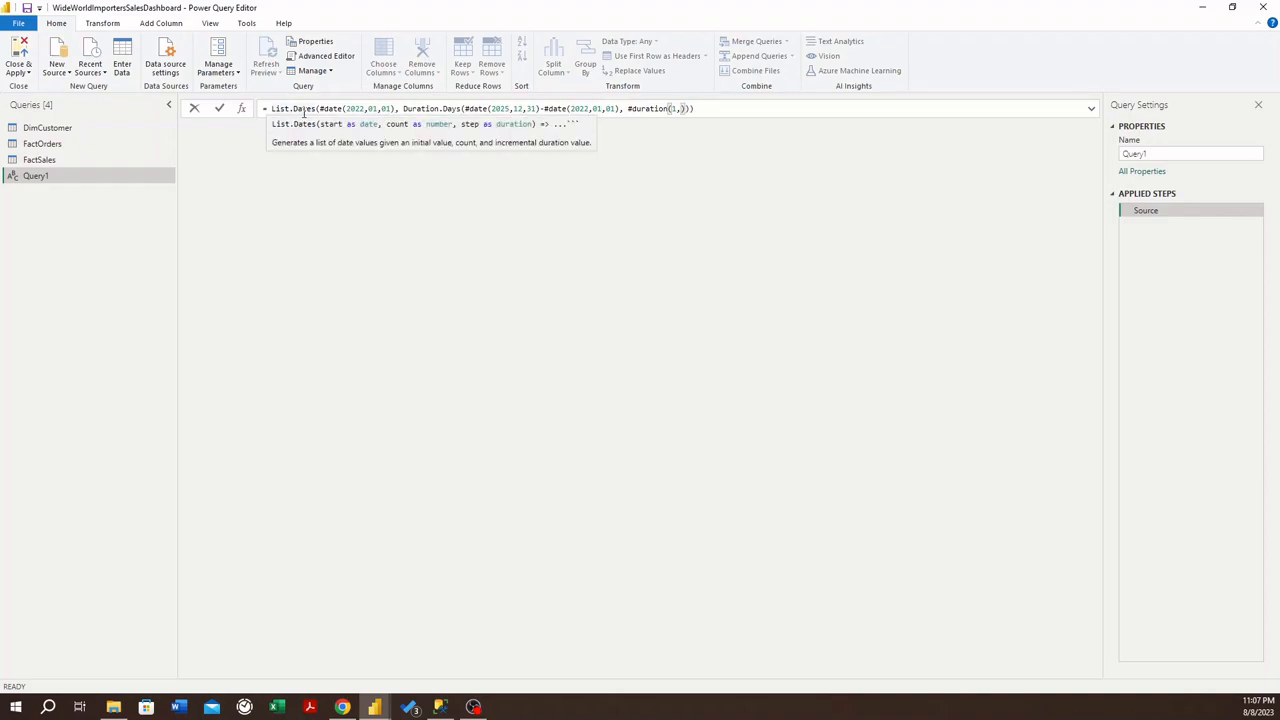
{"action": "type", "text": " 0,0,"}
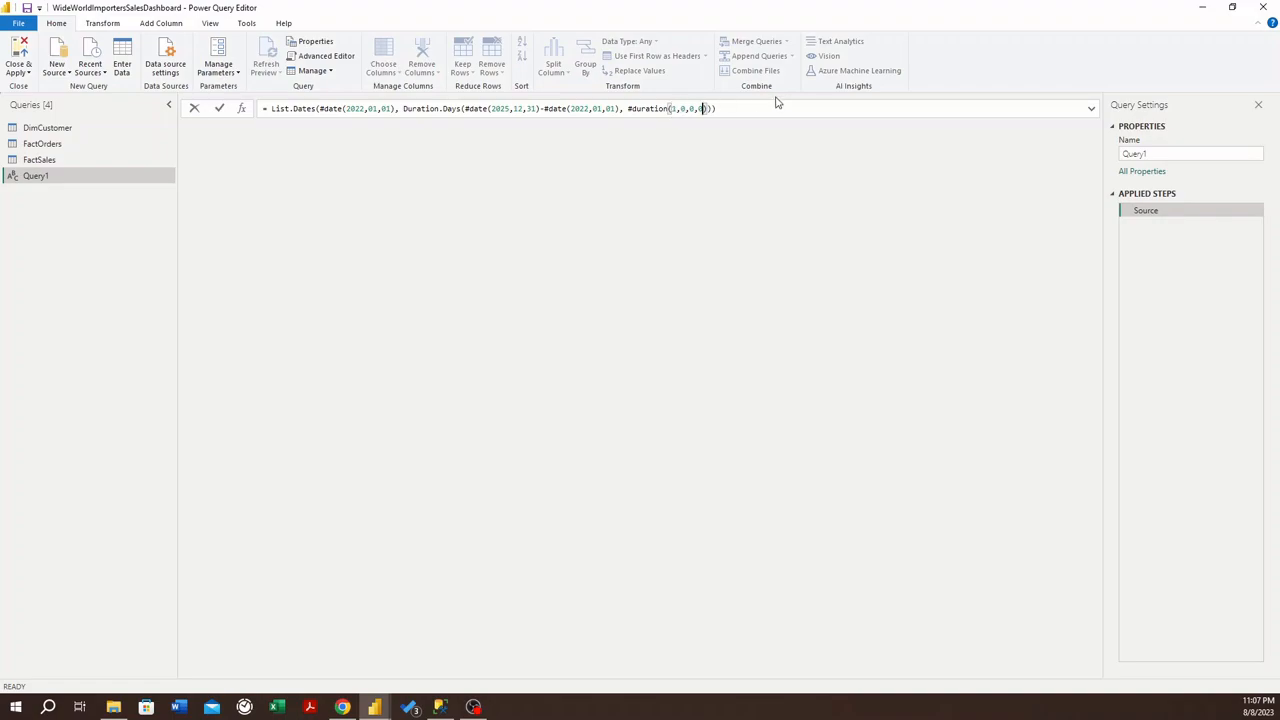
{"action": "key", "text": "Return"}
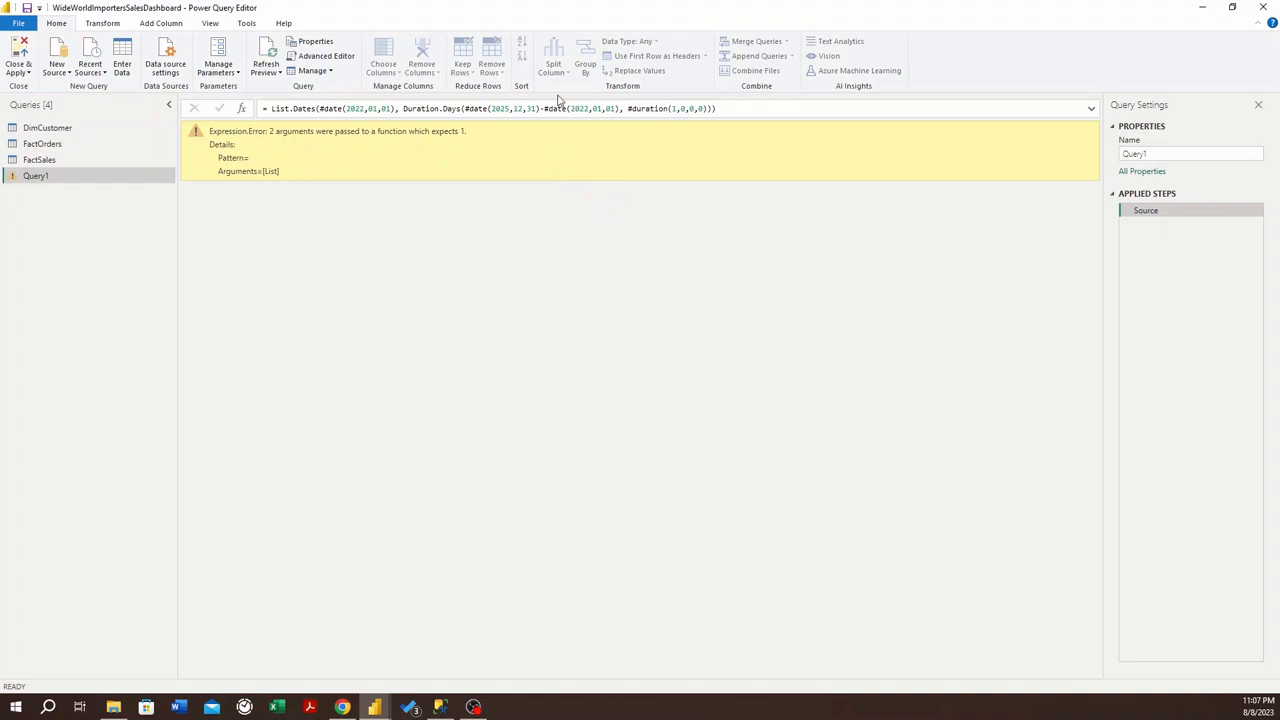
Step: Enclose the date subtraction inside Duration.Days in its own parentheses and commit the formula
{"action": "left_click", "coordinate": [471, 110]}
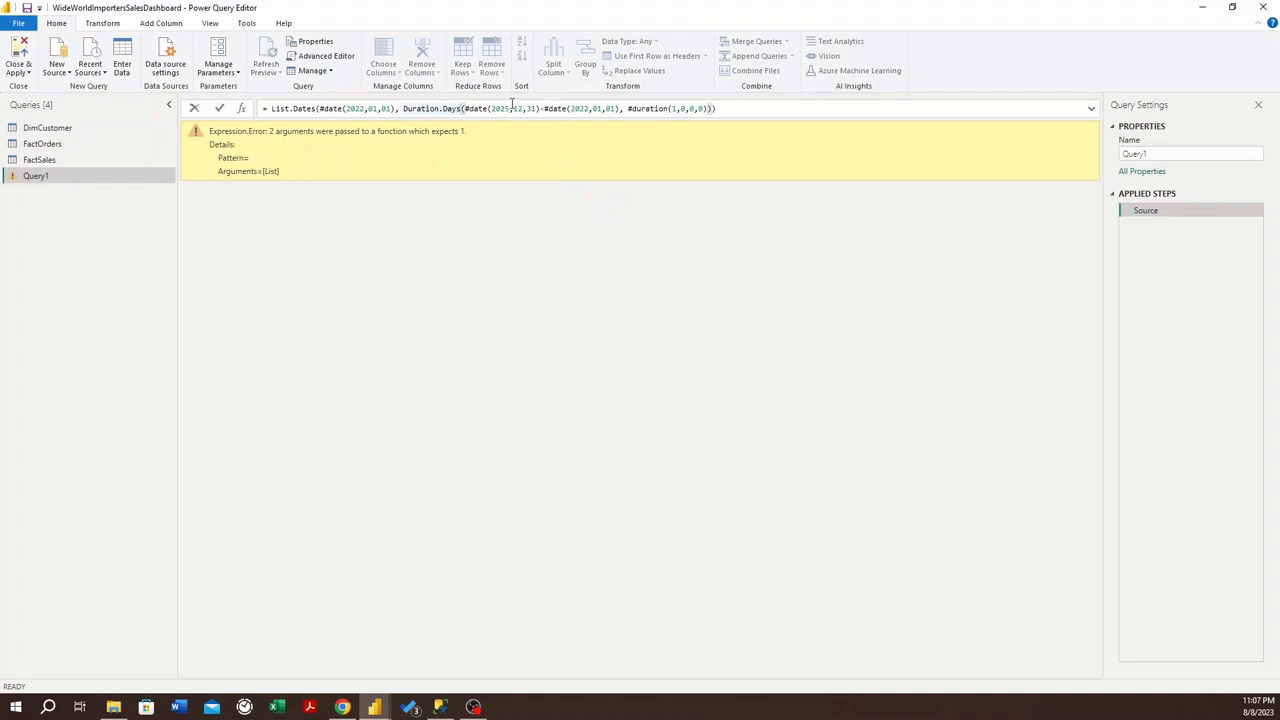
{"action": "type", "text": "("}
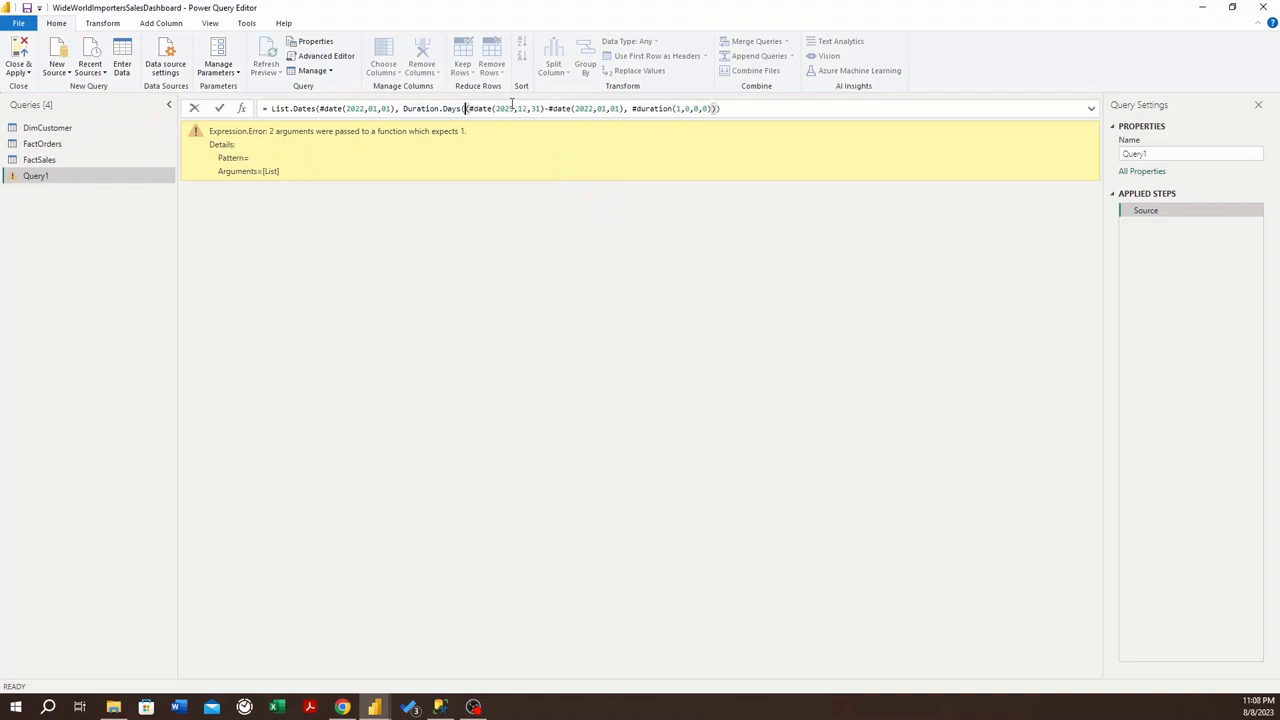
{"action": "left_click", "coordinate": [621, 108]}
{"action": "type", "text": ")"}
{"action": "key", "text": "Return"}
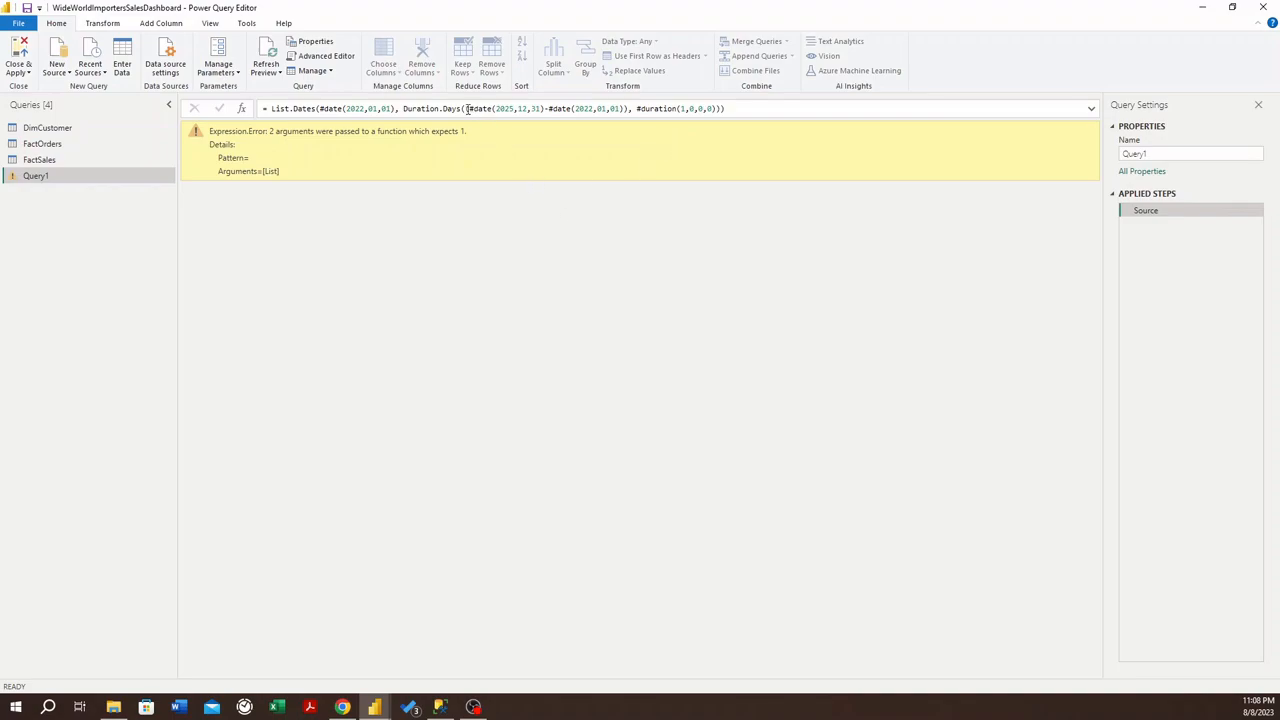
Step: Remove the extra opening parenthesis after Duration.Days and the surplus closing one at the formula's end, committing the corrected formula
{"action": "left_click", "coordinate": [465, 108]}
{"action": "left_click", "coordinate": [729, 108]}
{"action": "left_click", "coordinate": [467, 108]}
{"action": "key", "text": "BackSpace"}
{"action": "key", "text": "Return"}
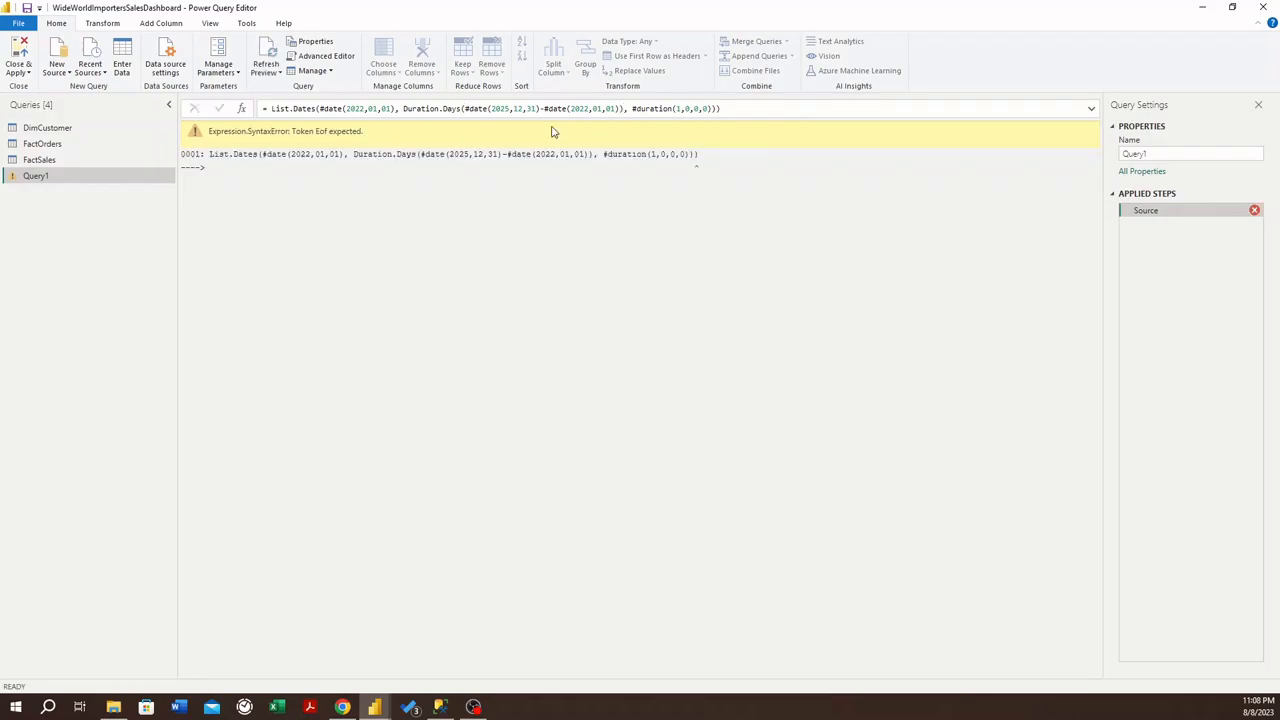
{"action": "left_click", "coordinate": [724, 110]}
{"action": "key", "text": "BackSpace"}
{"action": "key", "text": "Return"}
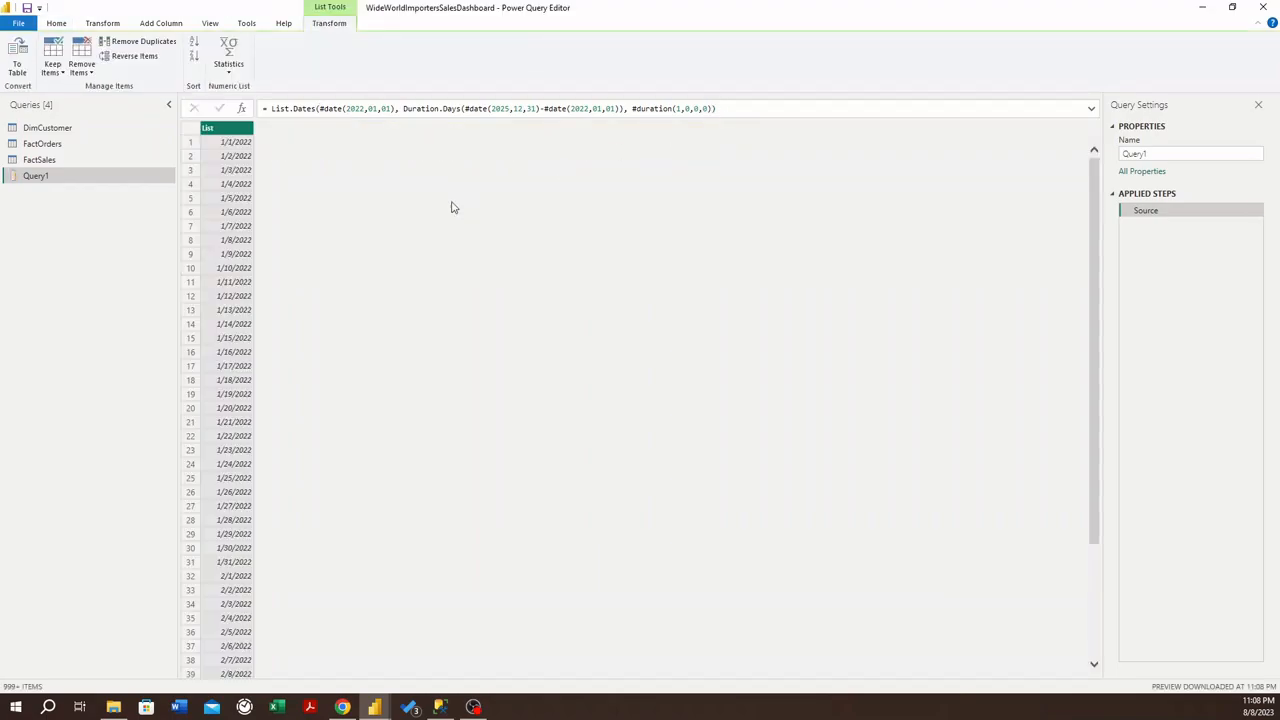
{"action": "left_click", "coordinate": [463, 109]}
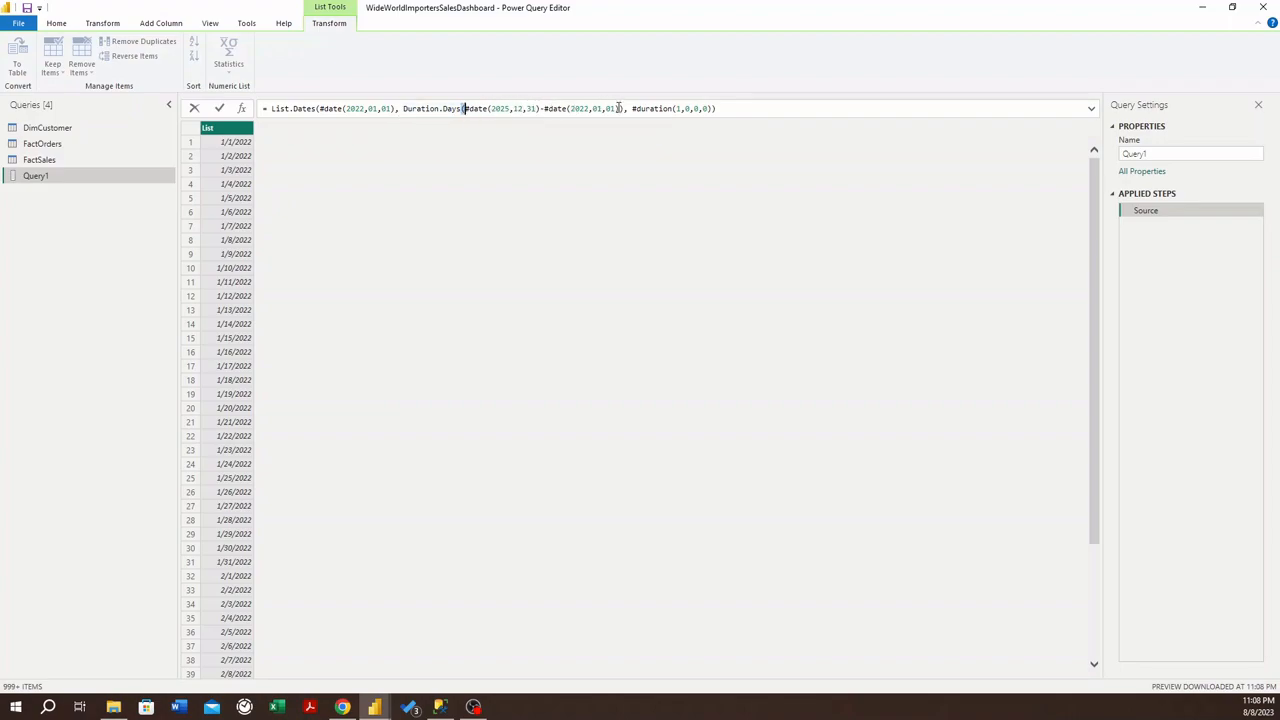
{"action": "left_click_drag", "start_coordinate": [633, 109], "coordinate": [692, 107]}
{"action": "left_click", "coordinate": [722, 108]}
{"action": "key", "text": "Return"}
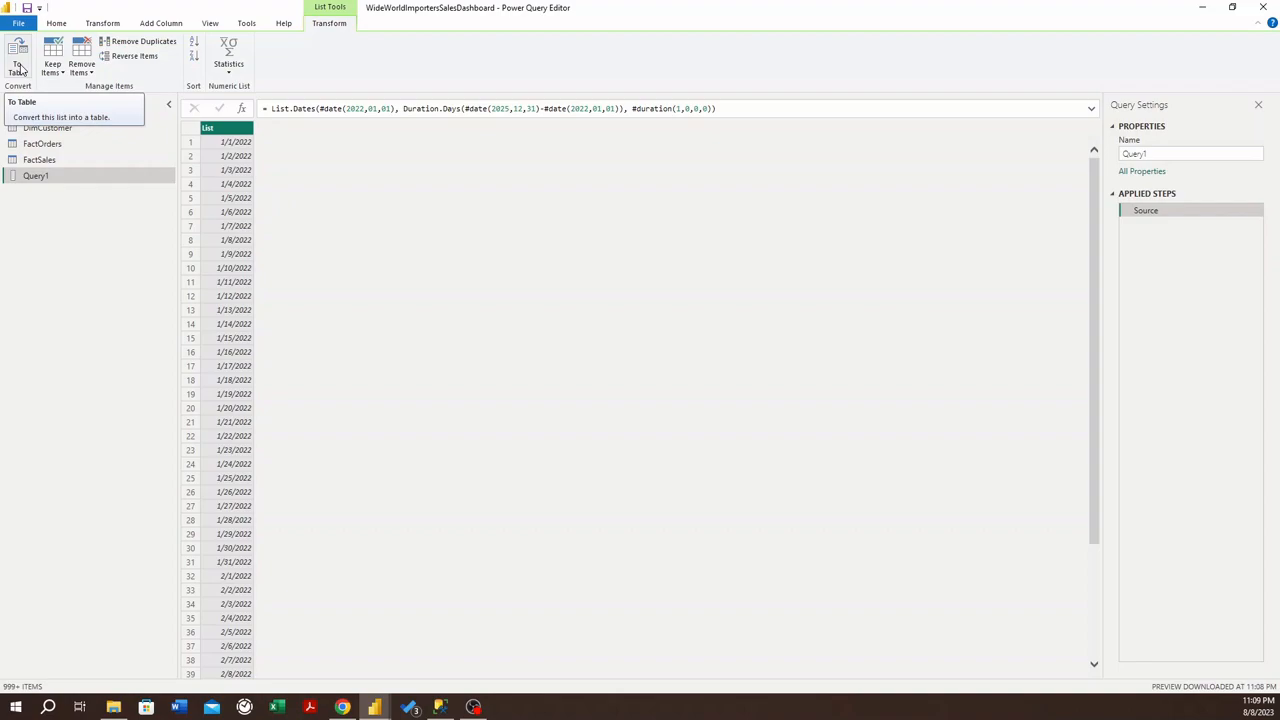
Step: Convert the date list to a table with no delimiter and set Column1's data type to Date
{"action": "left_click", "coordinate": [20, 66]}
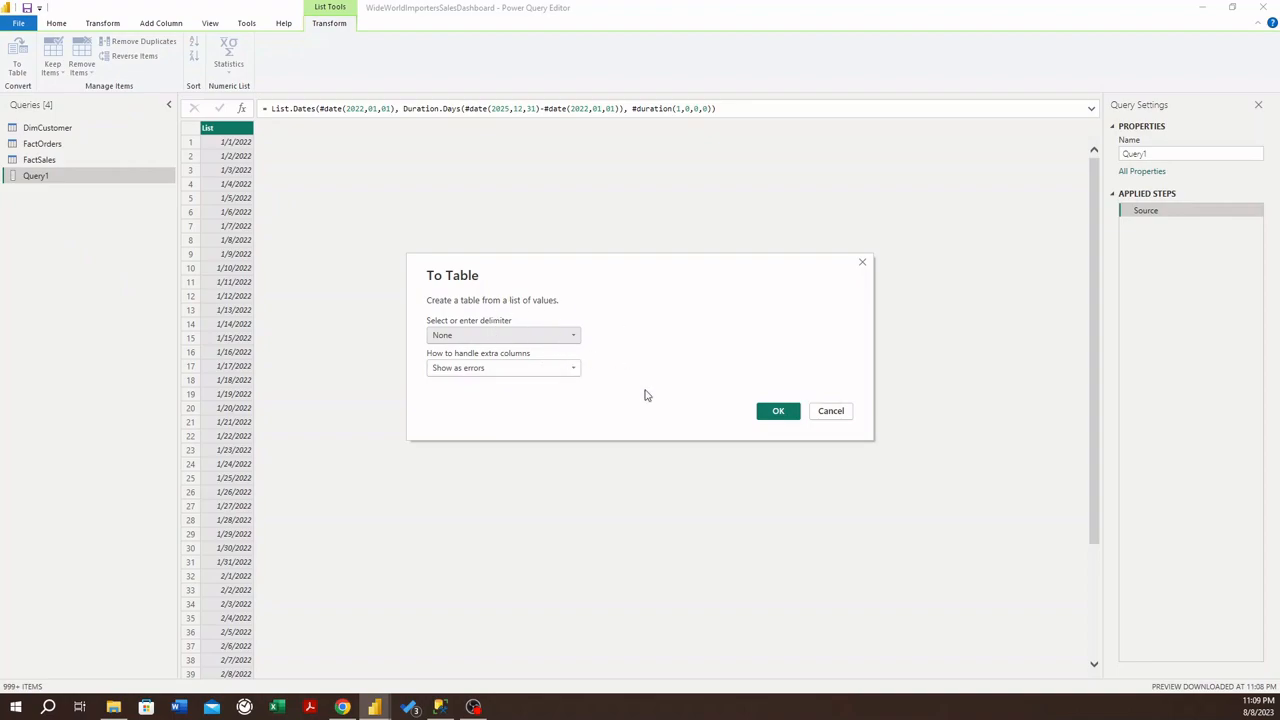
{"action": "left_click", "coordinate": [778, 412]}
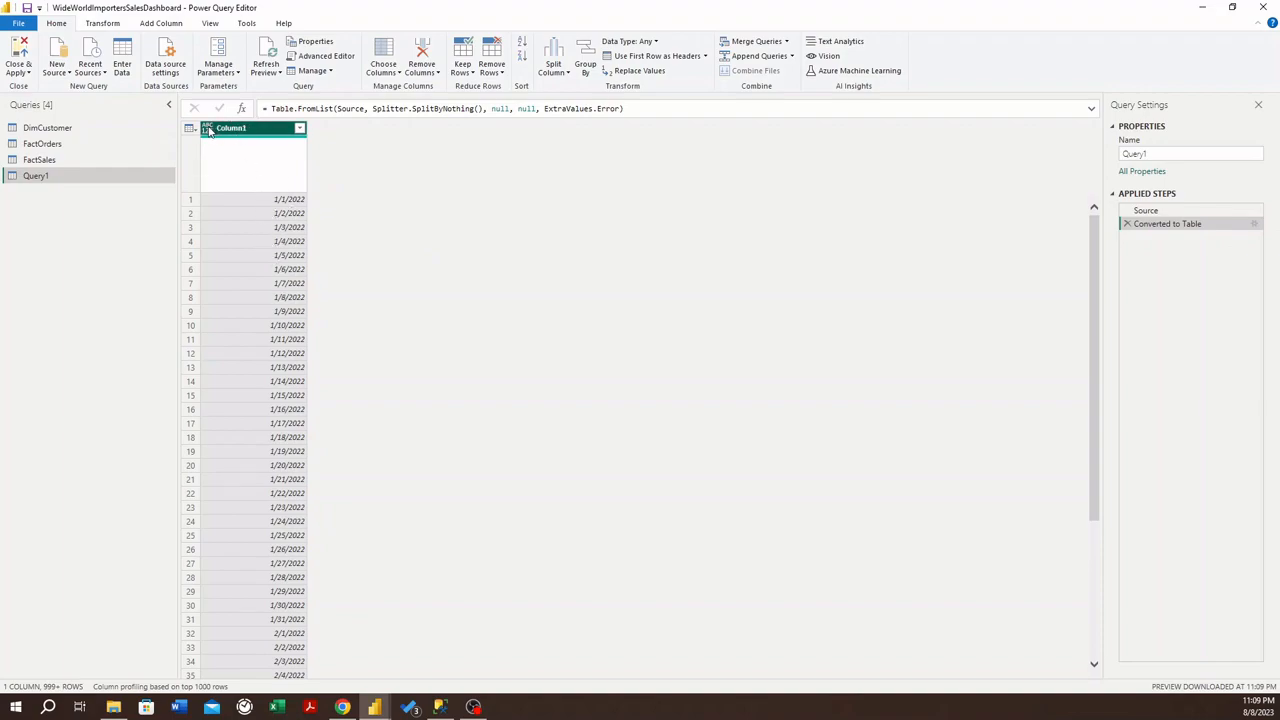
{"action": "left_click", "coordinate": [208, 130]}
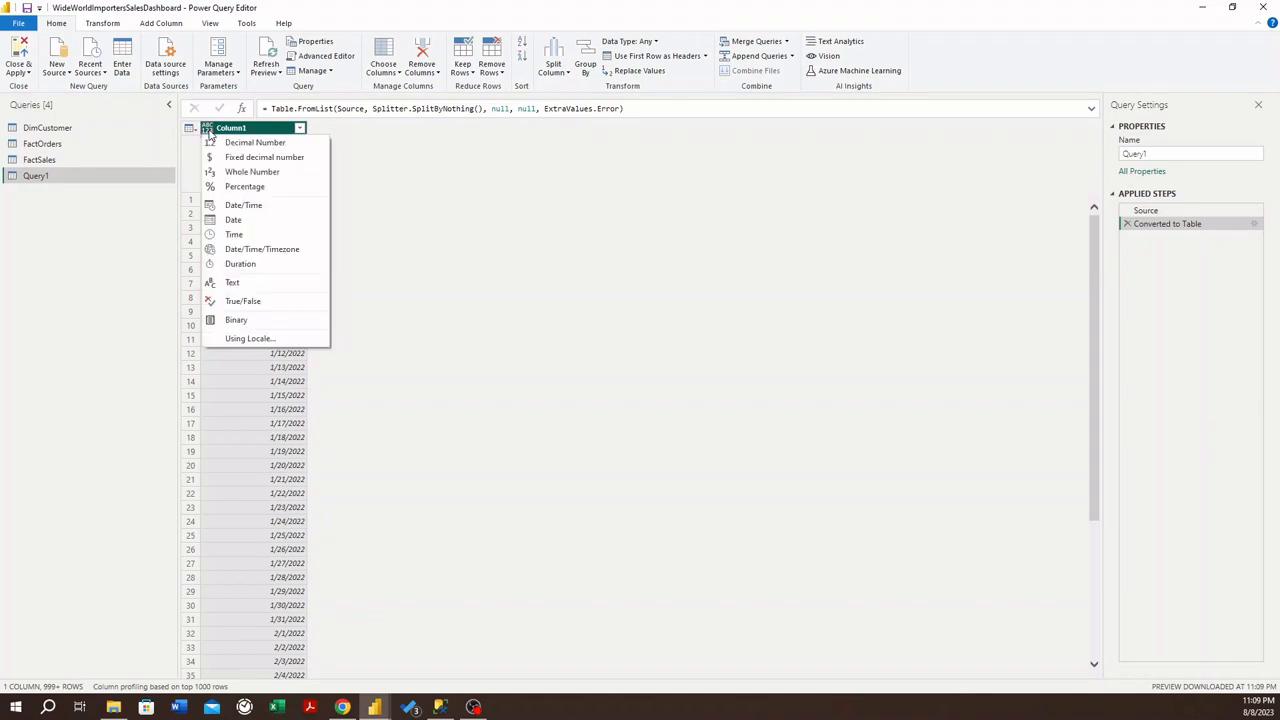
{"action": "left_click", "coordinate": [247, 218]}
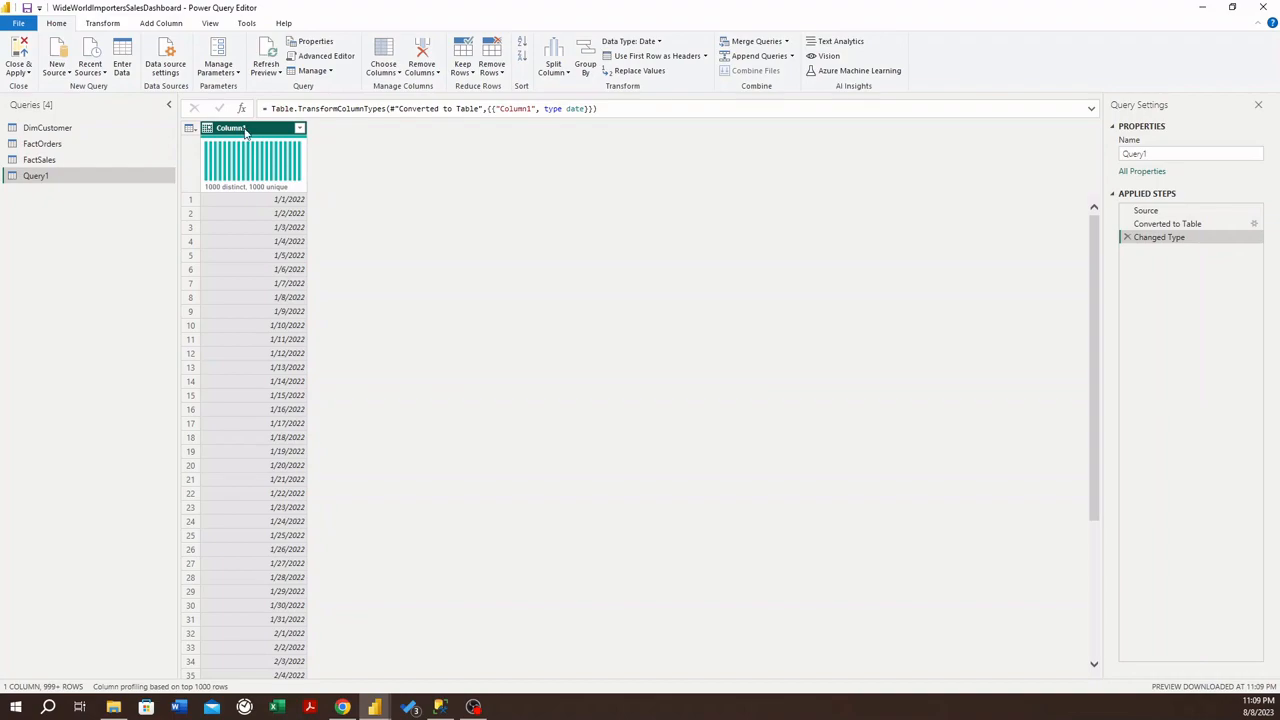
Step: Rename Column1 to Date and rename the Query1 query as Calendar2
{"action": "double_click", "coordinate": [240, 128]}
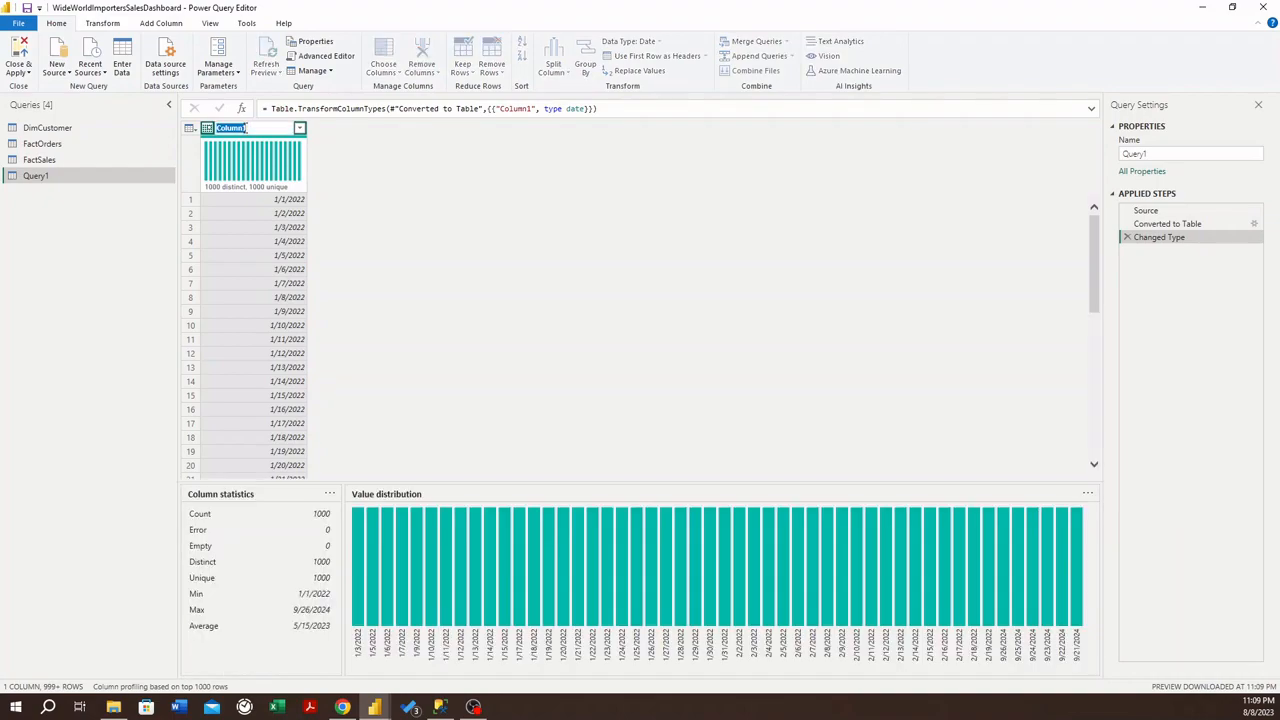
{"action": "type", "text": "Da"}
{"action": "key", "text": "Return"}
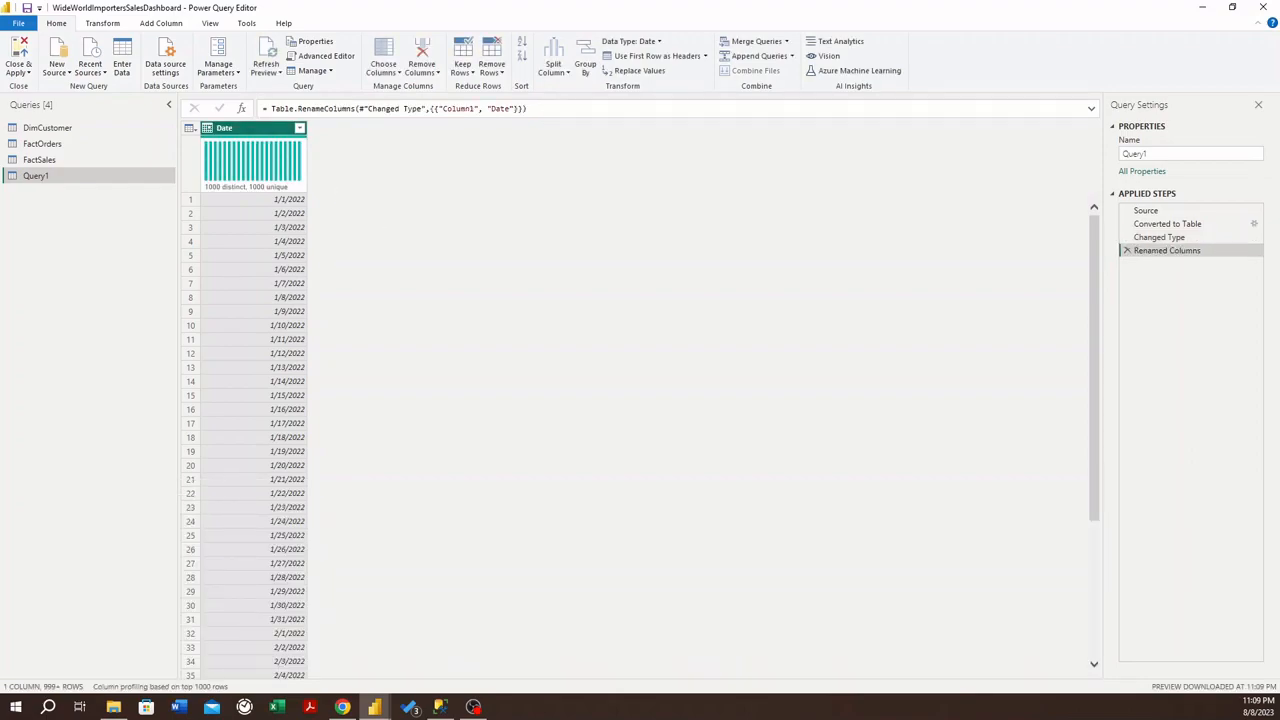
{"action": "double_click", "coordinate": [54, 177]}
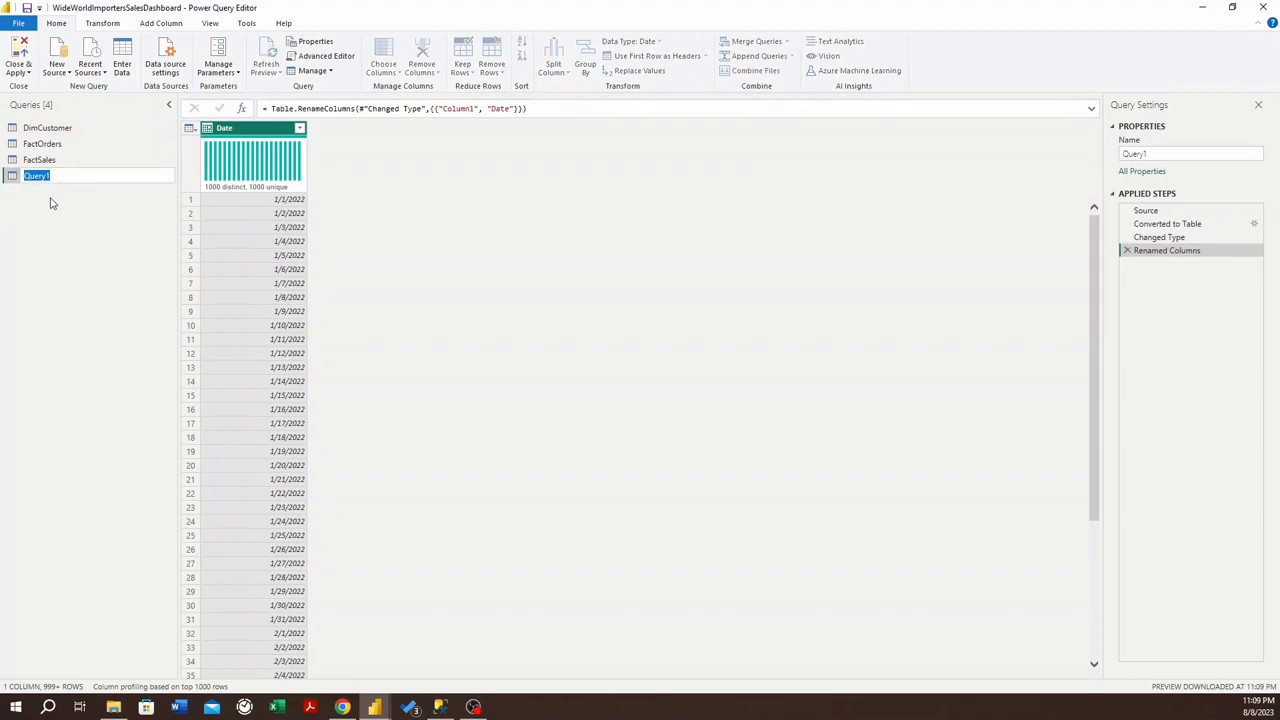
{"action": "type", "text": "Calendar2"}
{"action": "key", "text": "Return"}
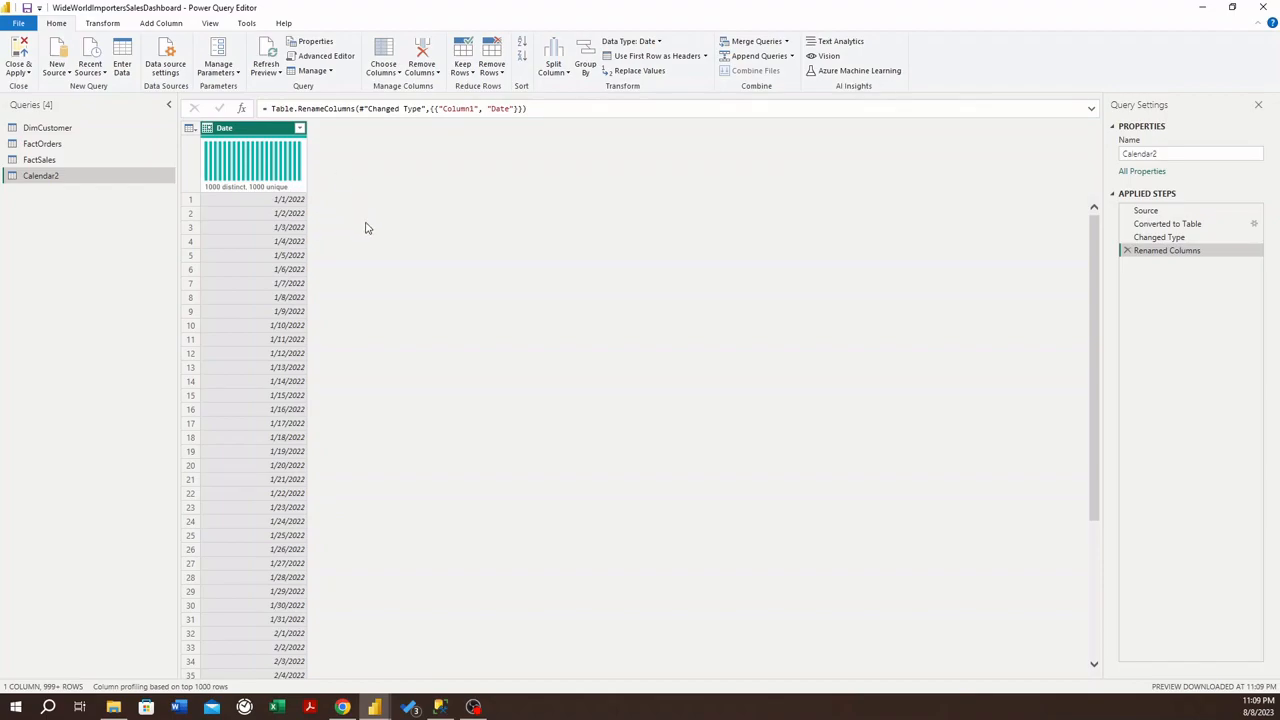
Step: Add a Year column extracted from the Date column of Calendar2
{"action": "left_click", "coordinate": [163, 24]}
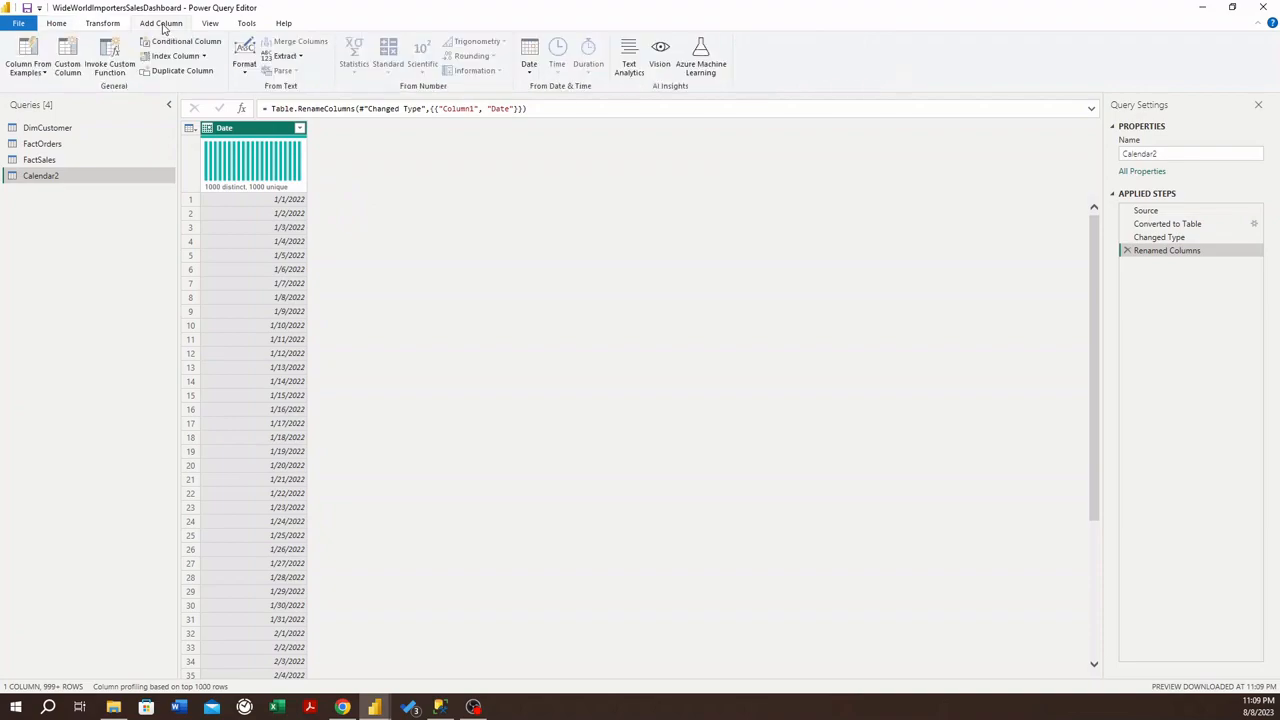
{"action": "left_click", "coordinate": [530, 72]}
{"action": "mouse_move", "coordinate": [556, 132]}
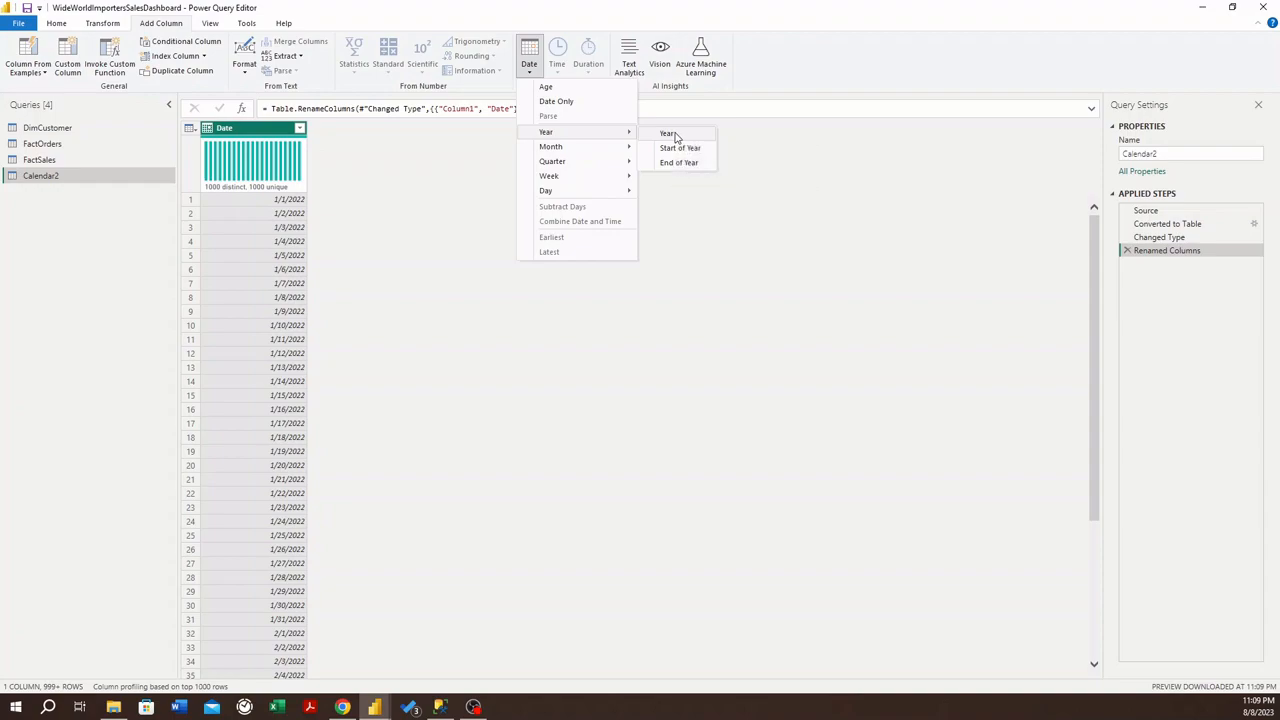
{"action": "left_click", "coordinate": [668, 134]}
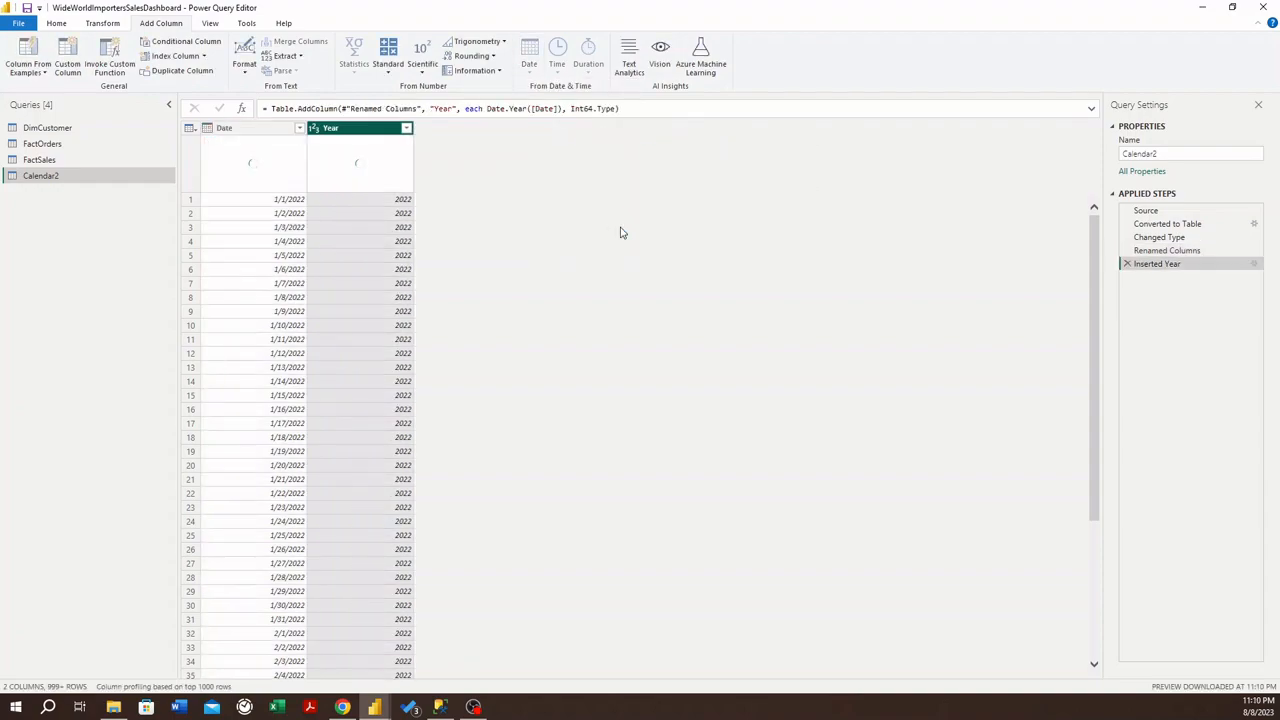
Step: Add a Month number column extracted from the Date column
{"action": "left_click", "coordinate": [255, 128]}
{"action": "left_click", "coordinate": [534, 70]}
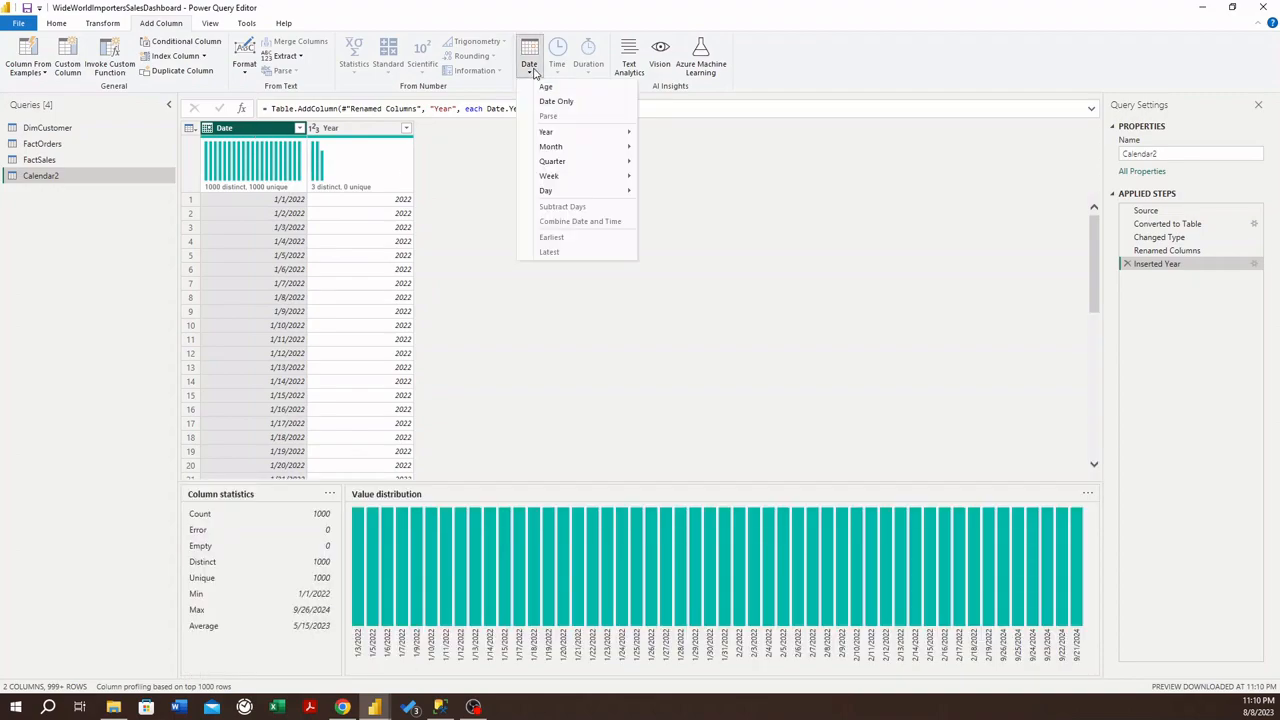
{"action": "mouse_move", "coordinate": [568, 150]}
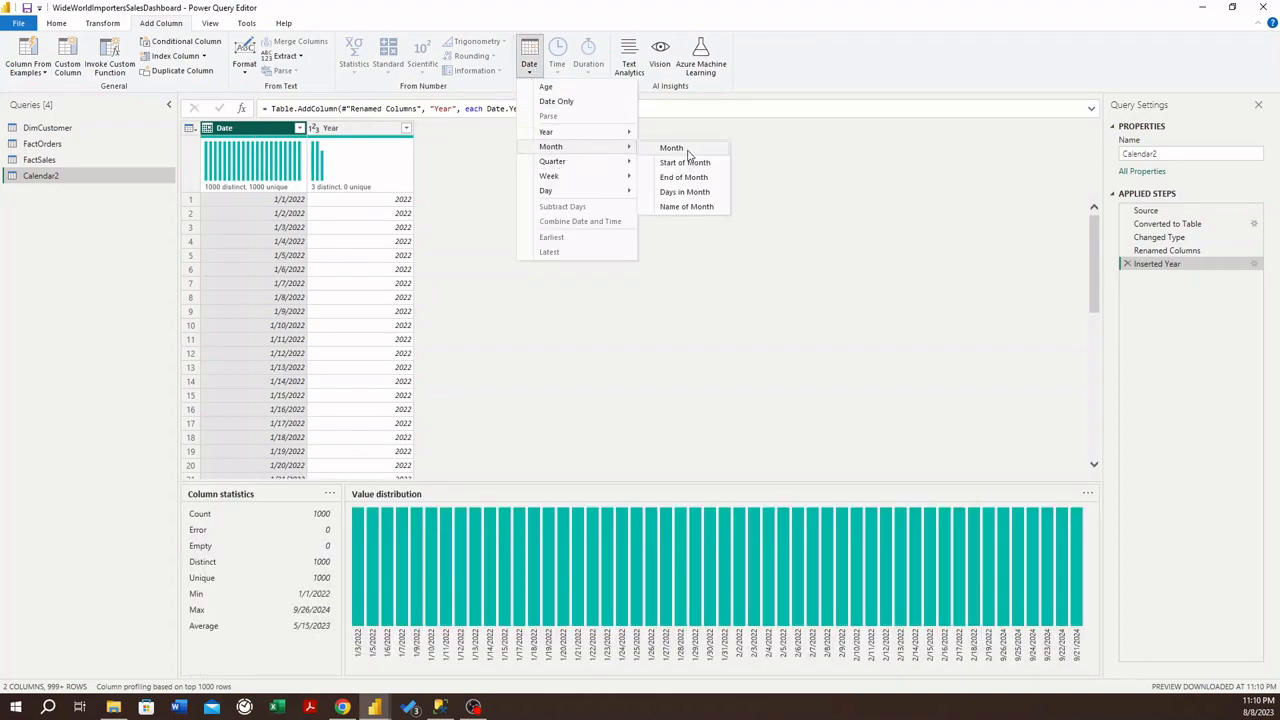
{"action": "left_click", "coordinate": [688, 152]}
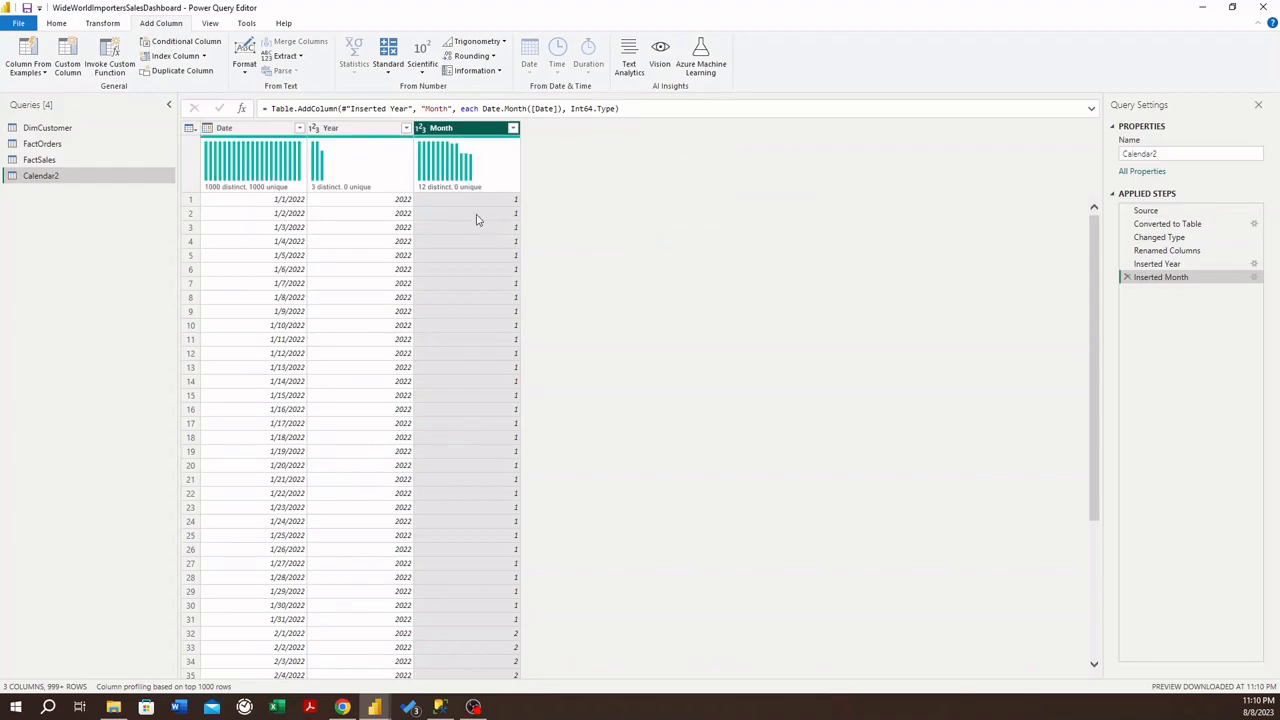
Step: Add a column with the name of the month derived from the Date column
{"action": "left_click", "coordinate": [228, 130]}
{"action": "left_click", "coordinate": [529, 63]}
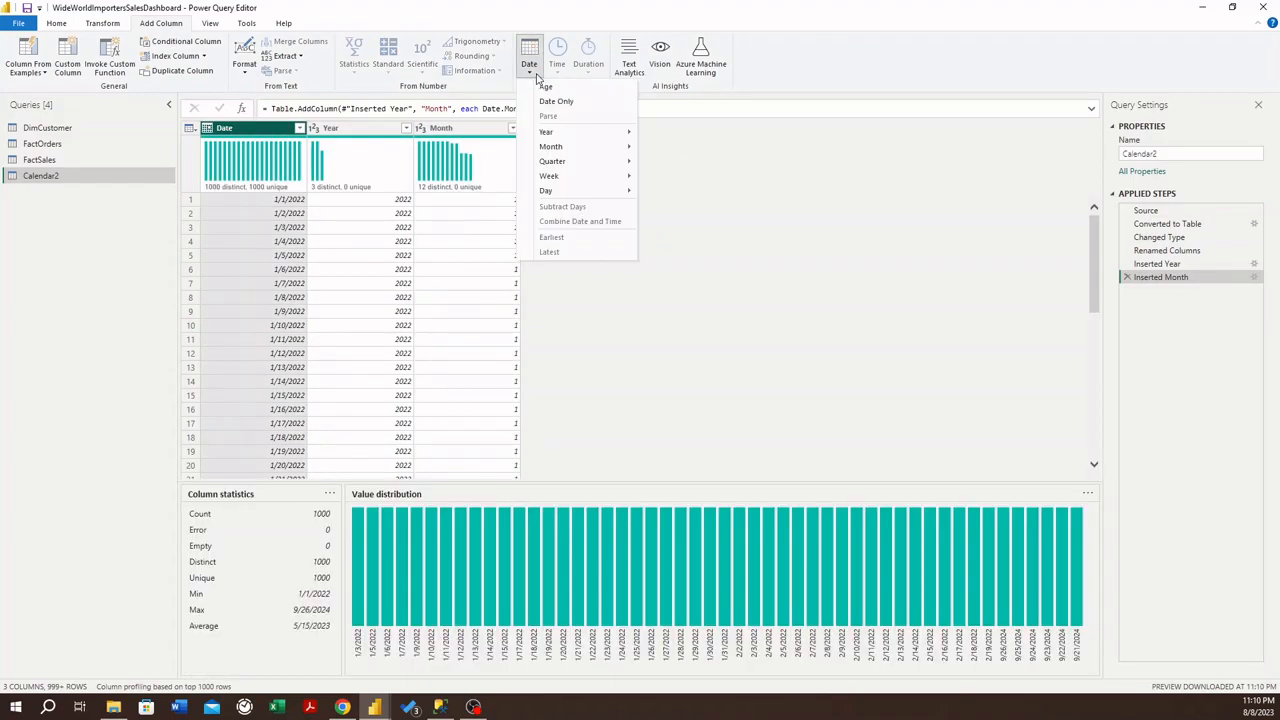
{"action": "mouse_move", "coordinate": [573, 146]}
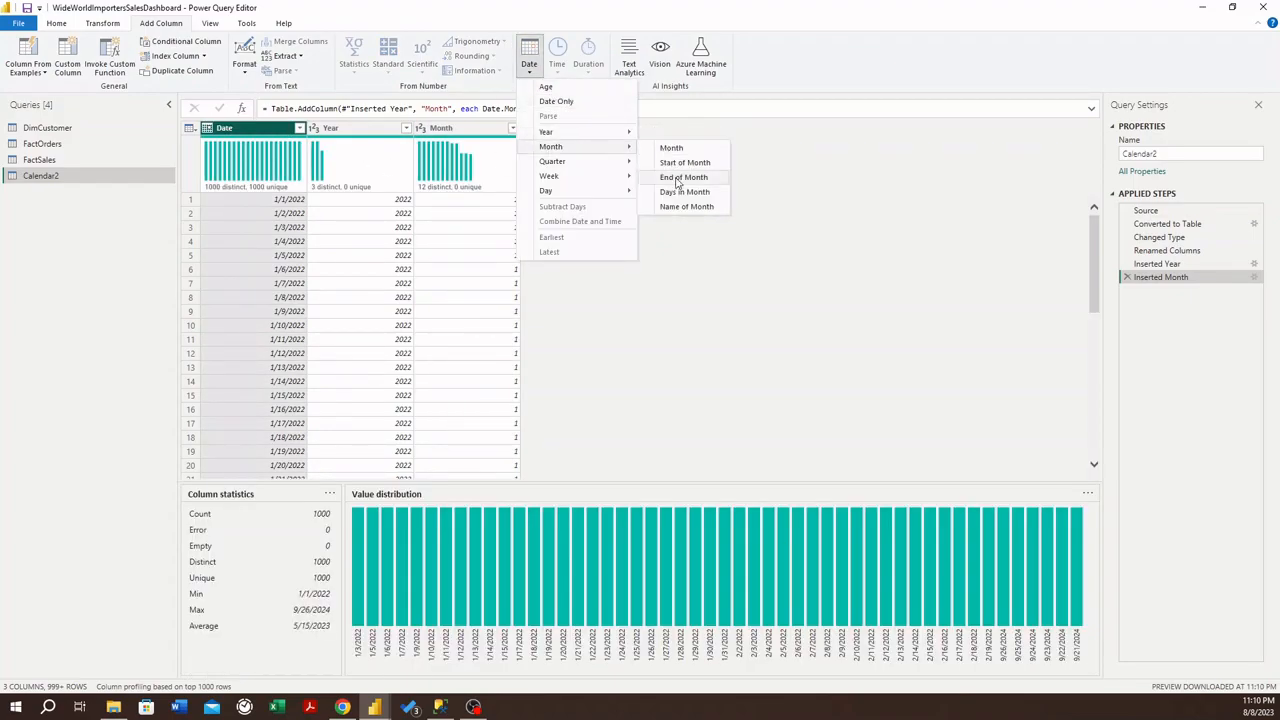
{"action": "left_click", "coordinate": [687, 207]}
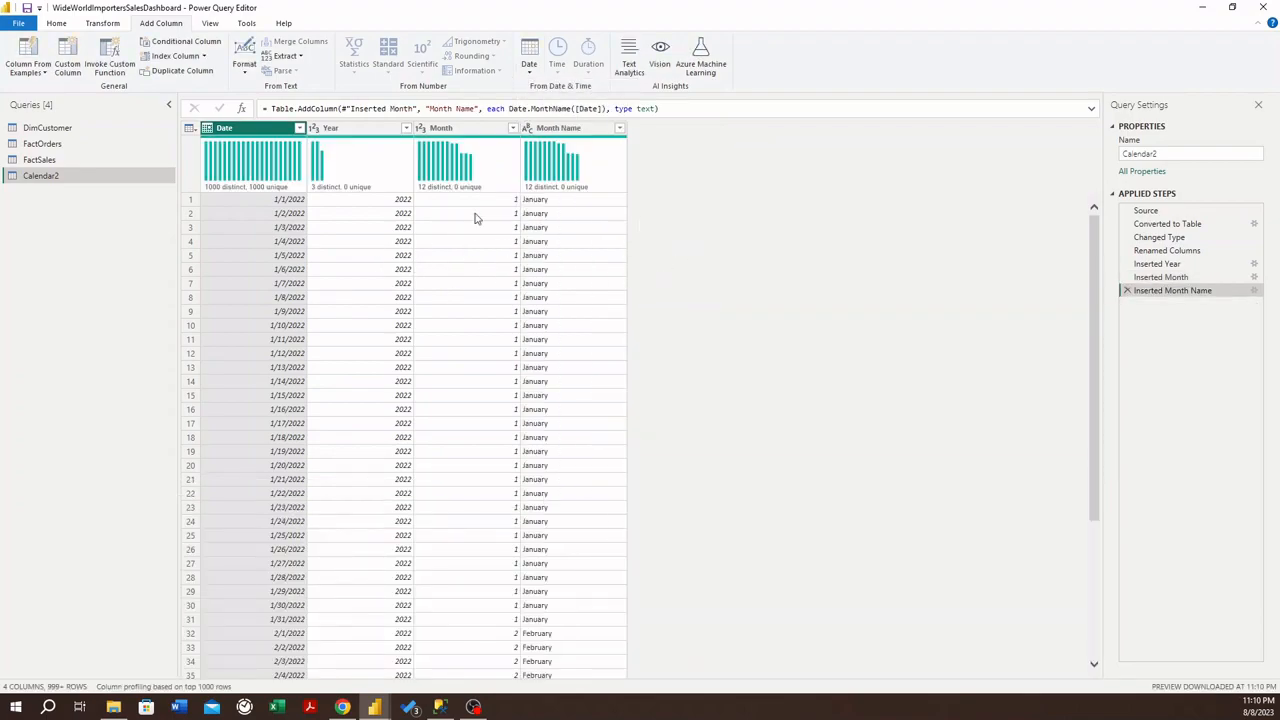
{"action": "left_click", "coordinate": [529, 66]}
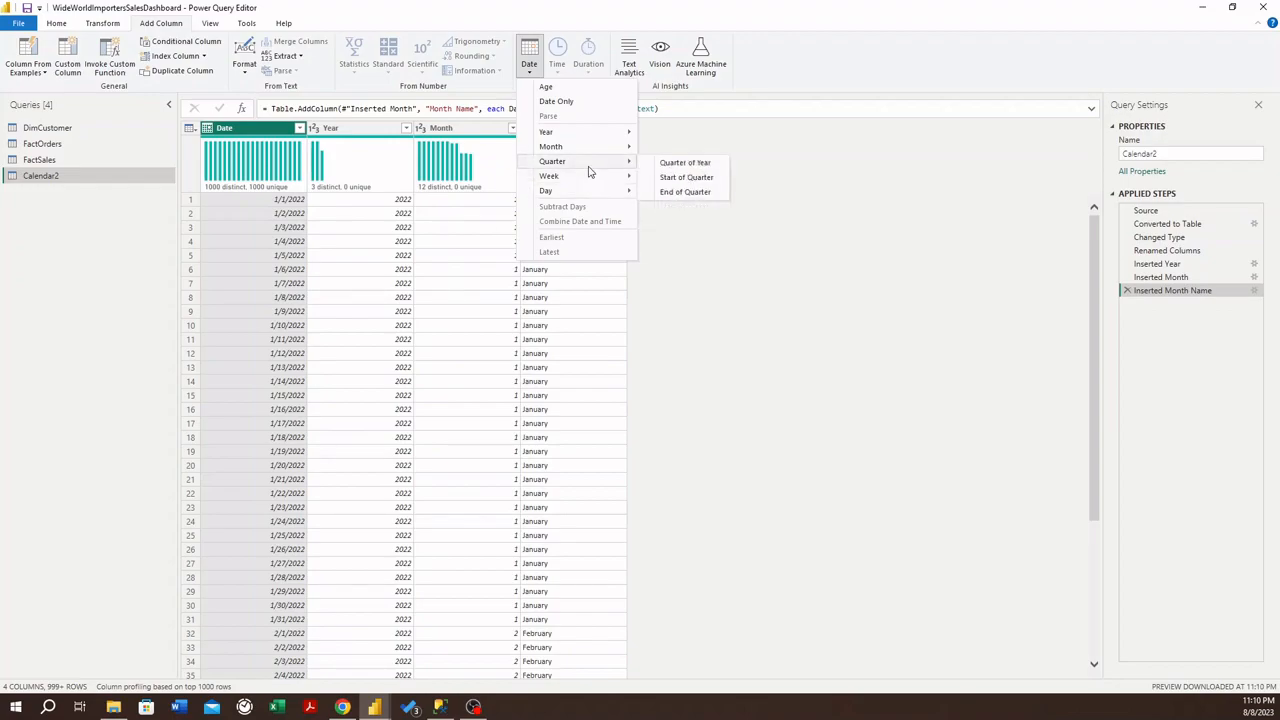
{"action": "mouse_move", "coordinate": [578, 183]}
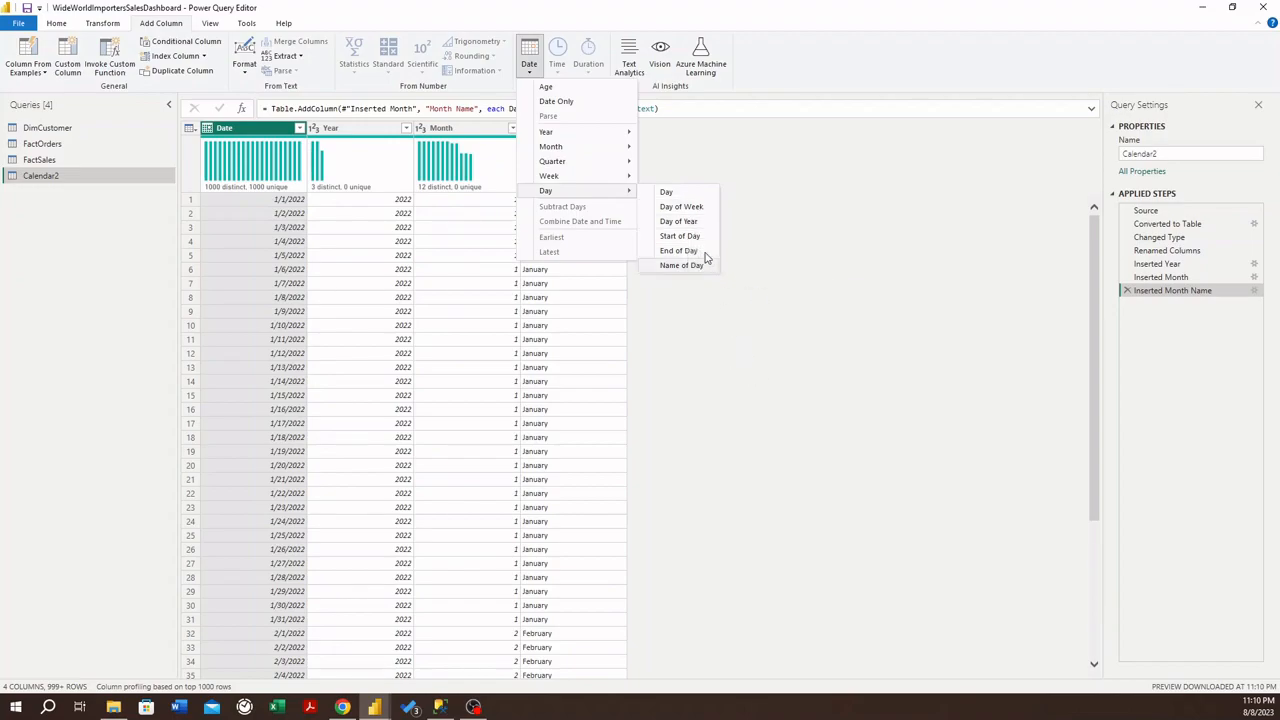
{"action": "left_click", "coordinate": [750, 366]}
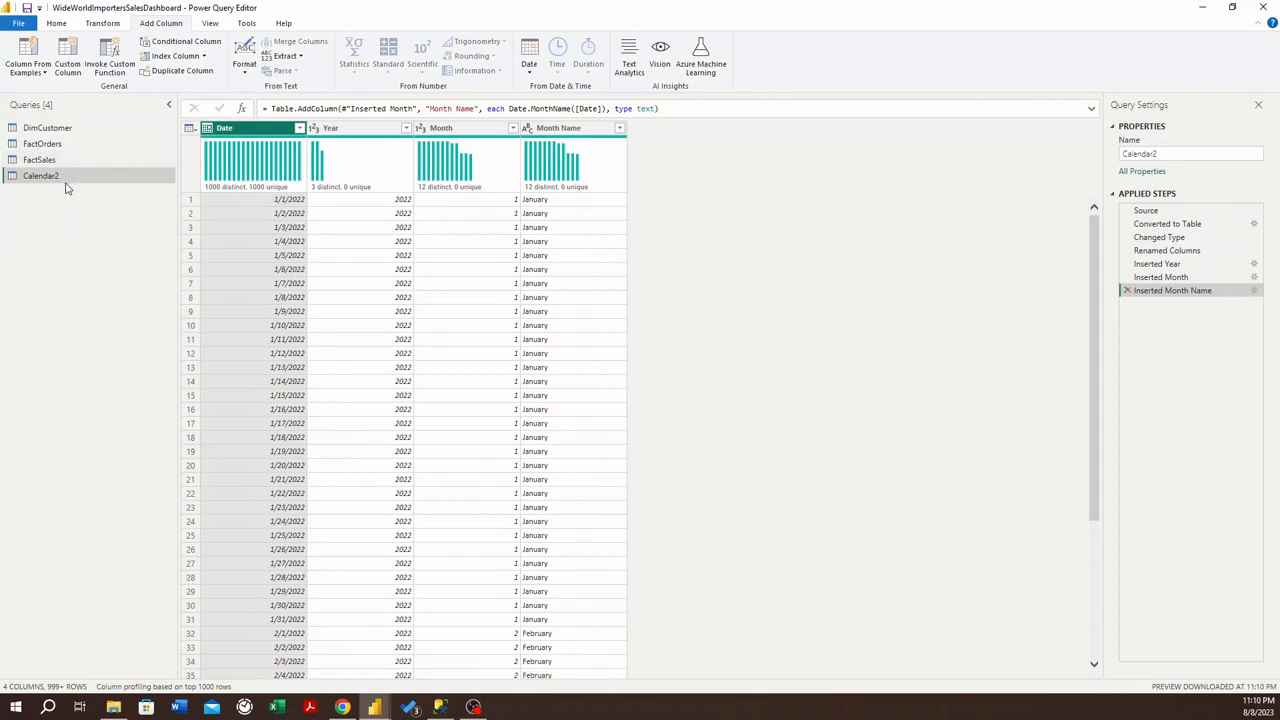
Step: Display the formula of Calendar2's Source step and create a new blank query
{"action": "left_click", "coordinate": [1201, 213]}
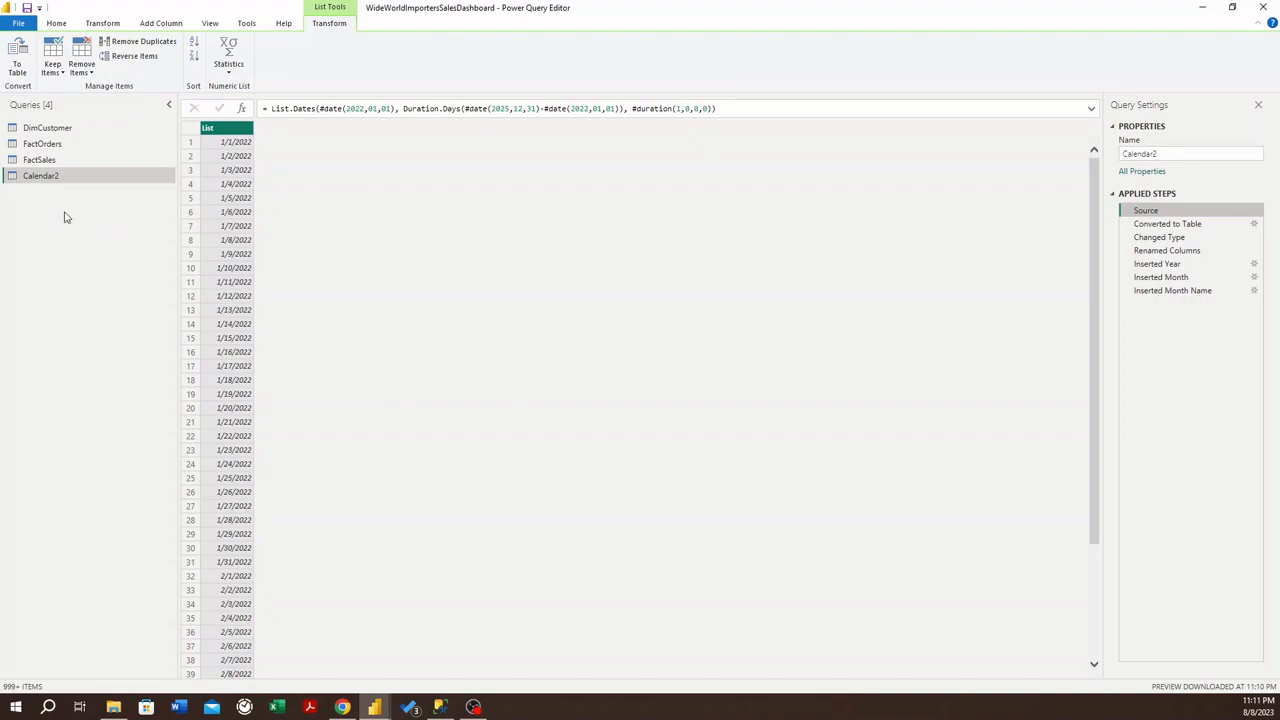
{"action": "left_click", "coordinate": [56, 23]}
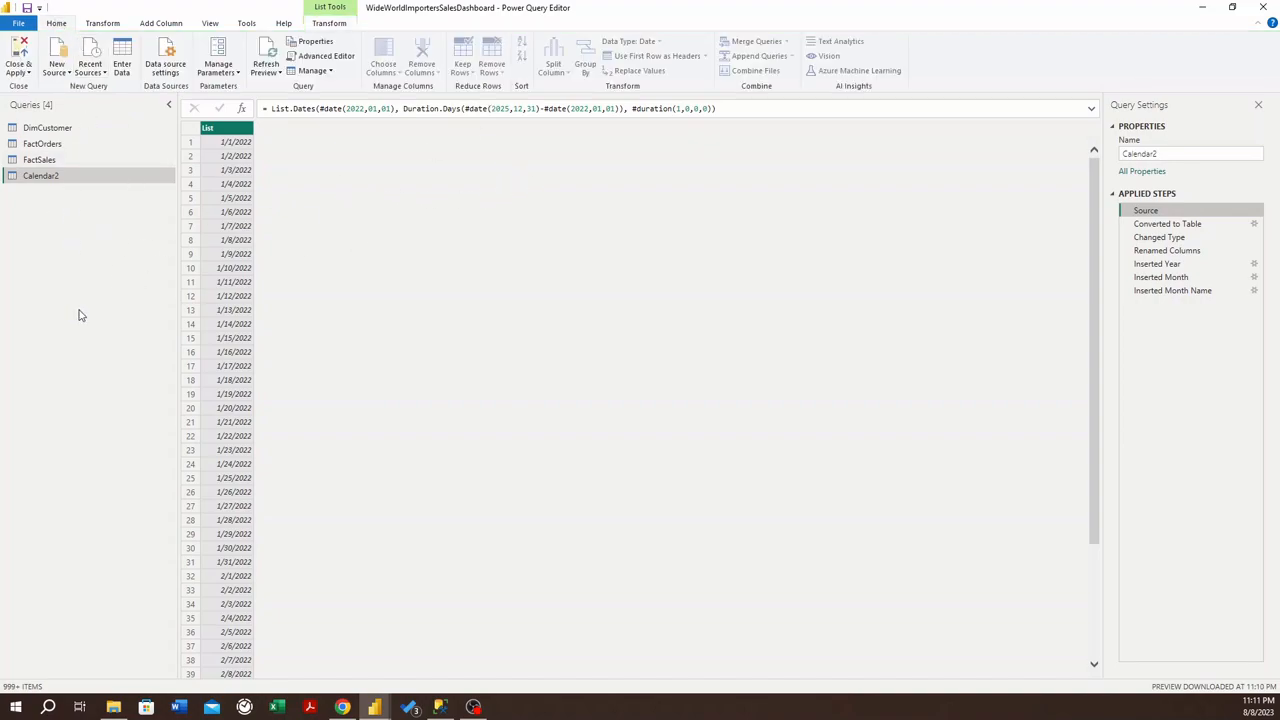
{"action": "left_click", "coordinate": [58, 70]}
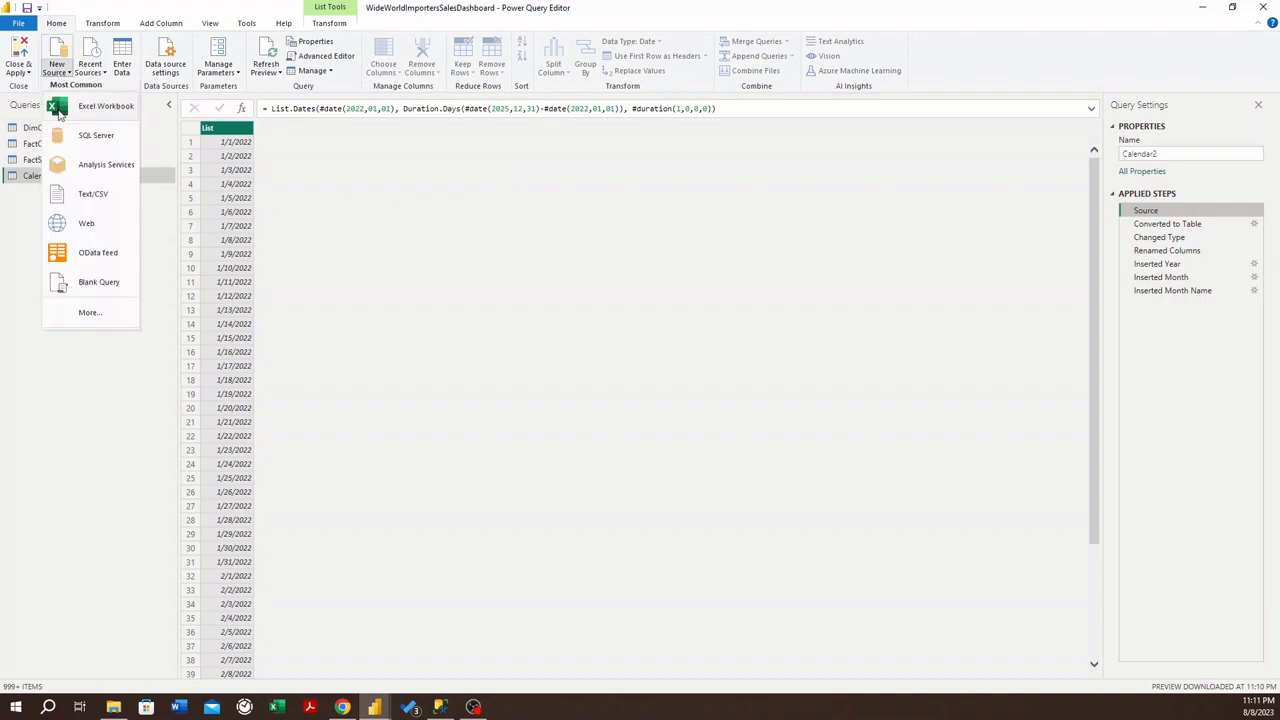
{"action": "left_click", "coordinate": [106, 287]}
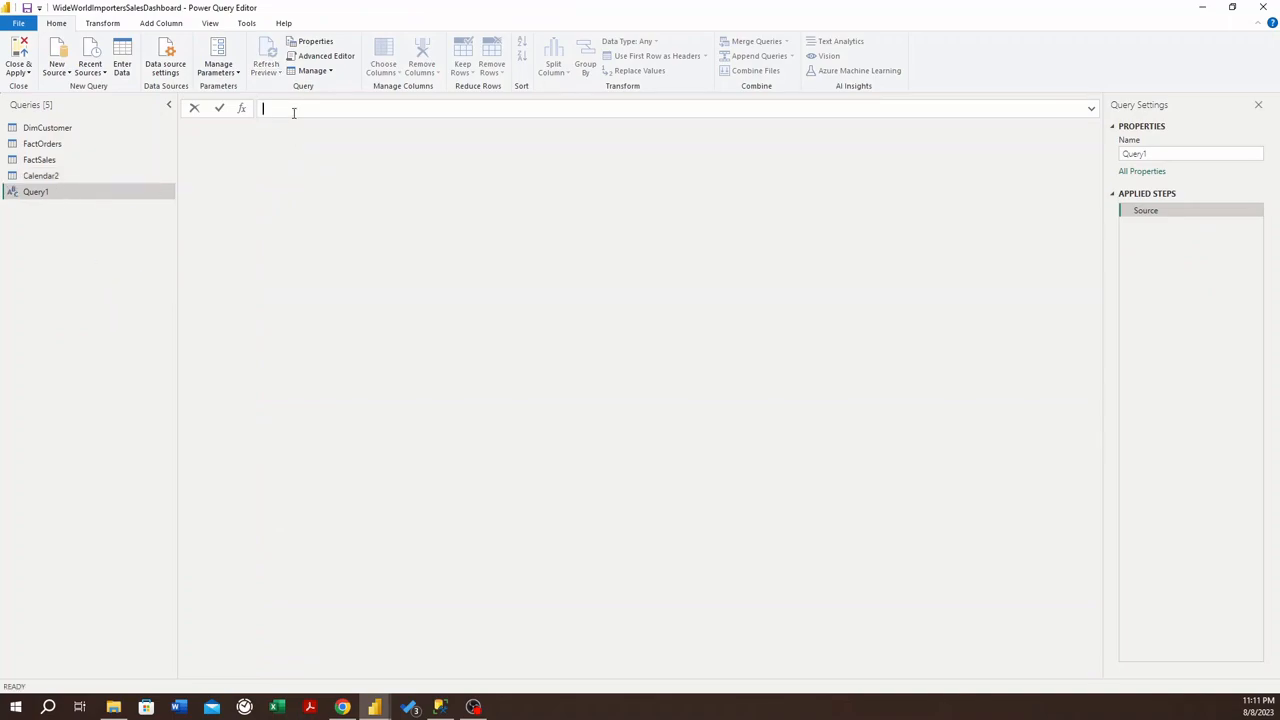
Step: Enter =Date.Year(Datetim.LocalNow())+2 as the blank query's formula and commit it
{"action": "type", "text": "D"}
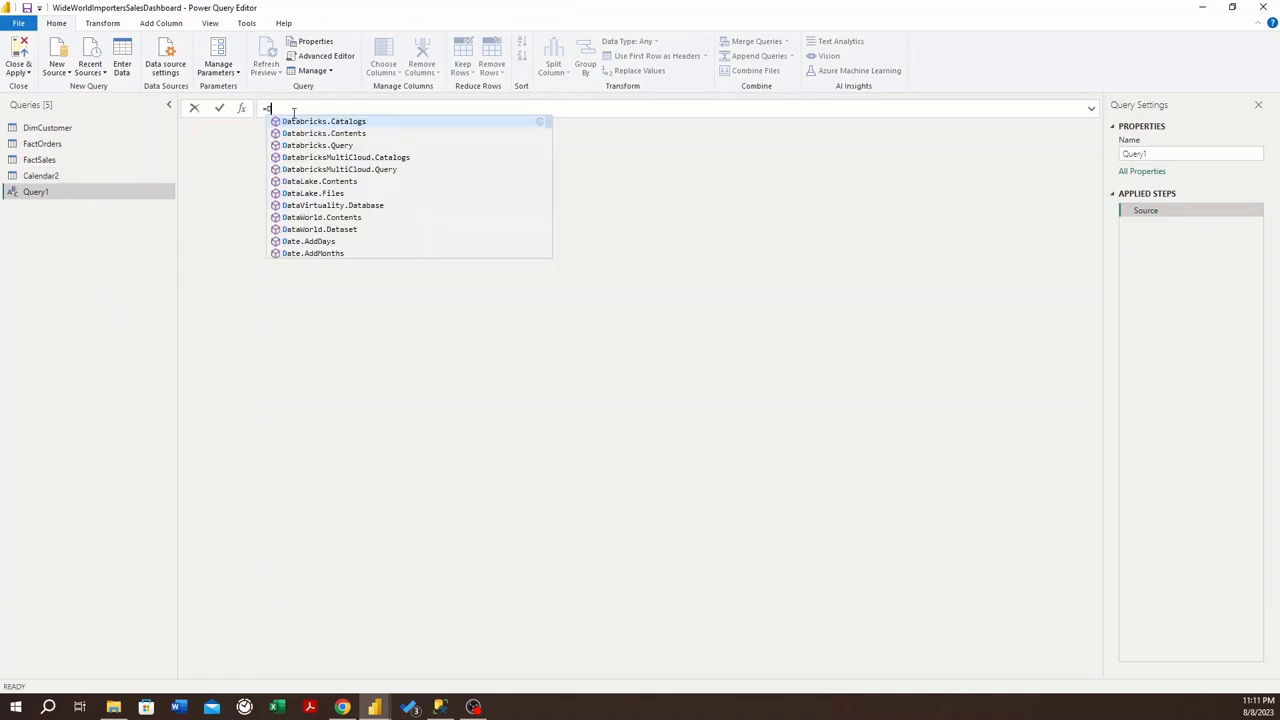
{"action": "type", "text": "ate.Year("}
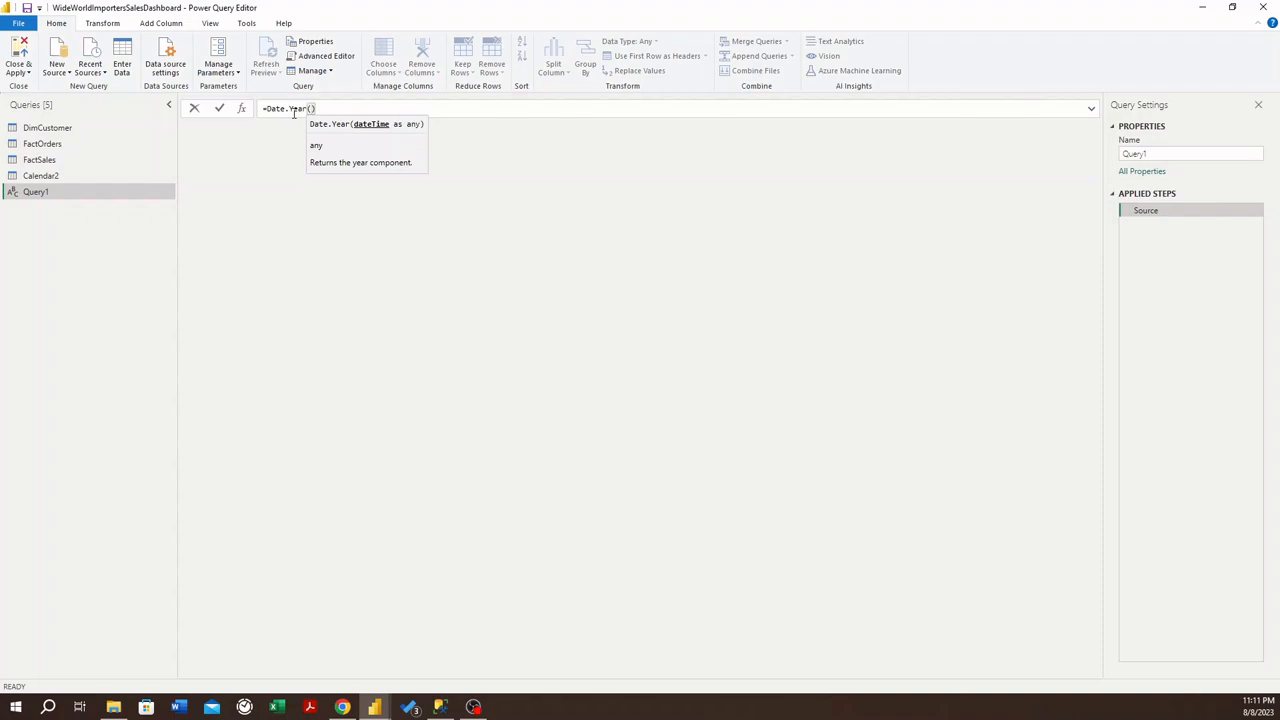
{"action": "type", "text": "Datet"}
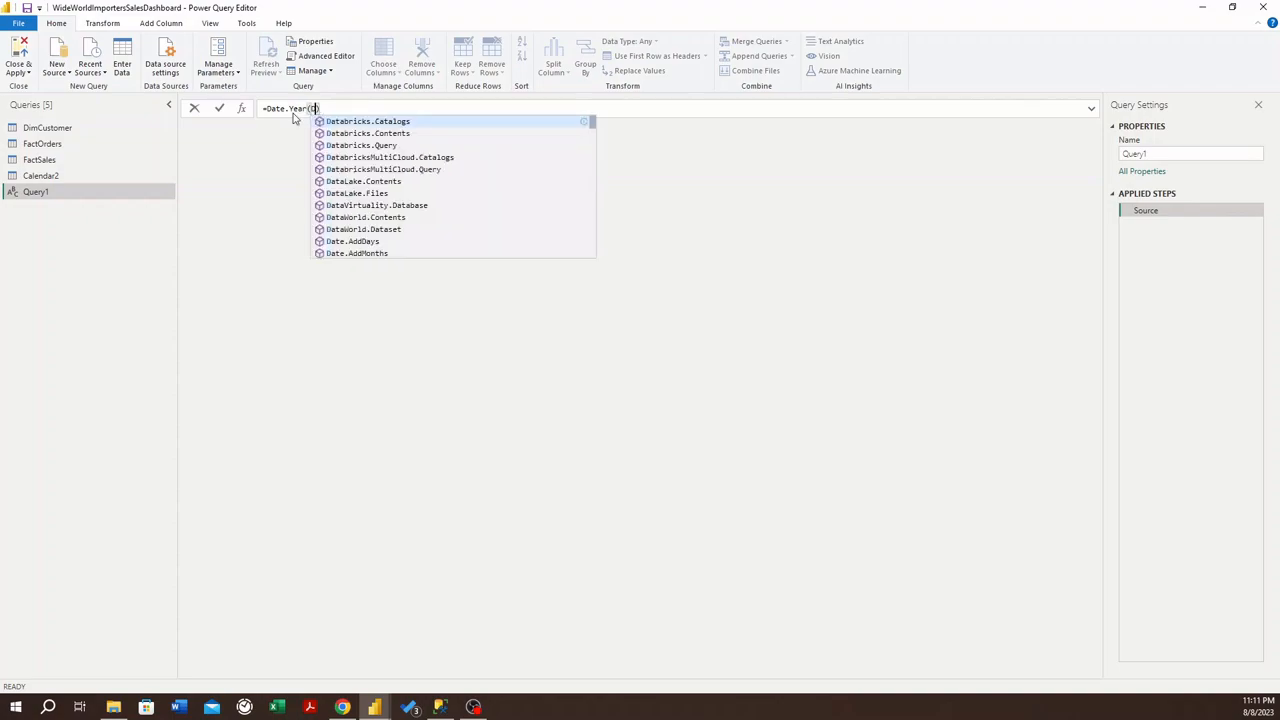
{"action": "type", "text": "im"}
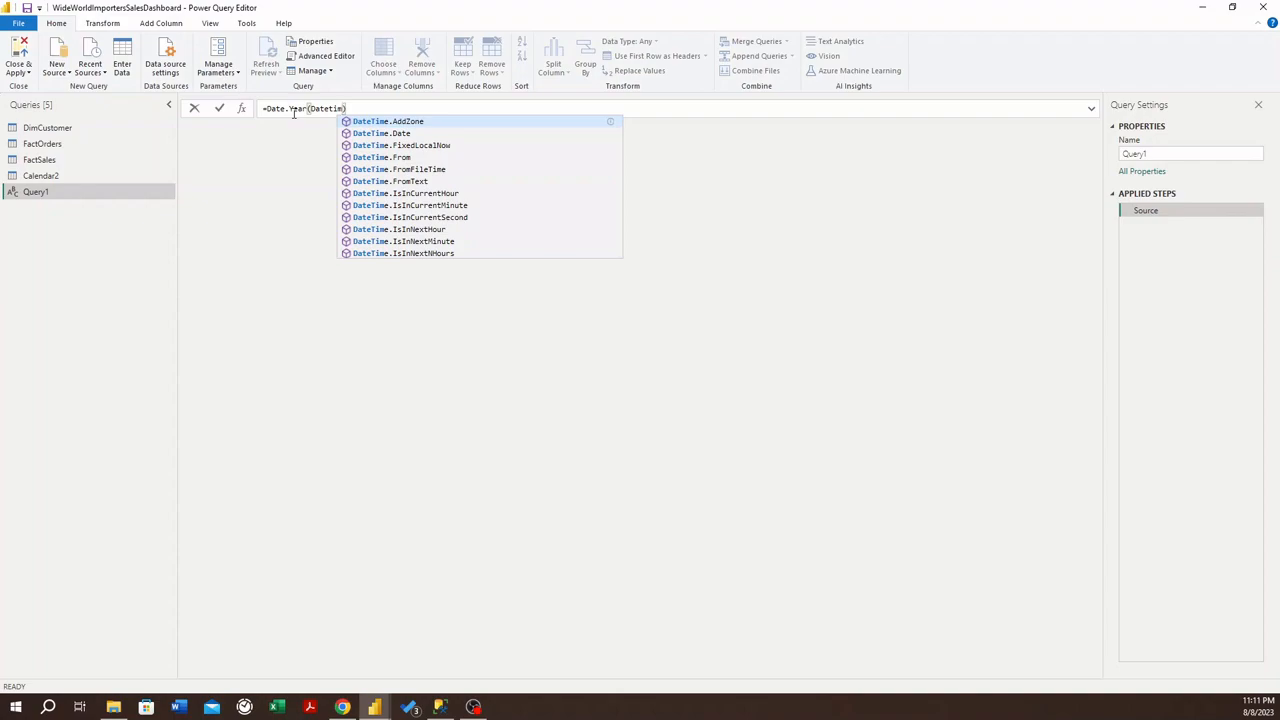
{"action": "type", "text": ".Local"}
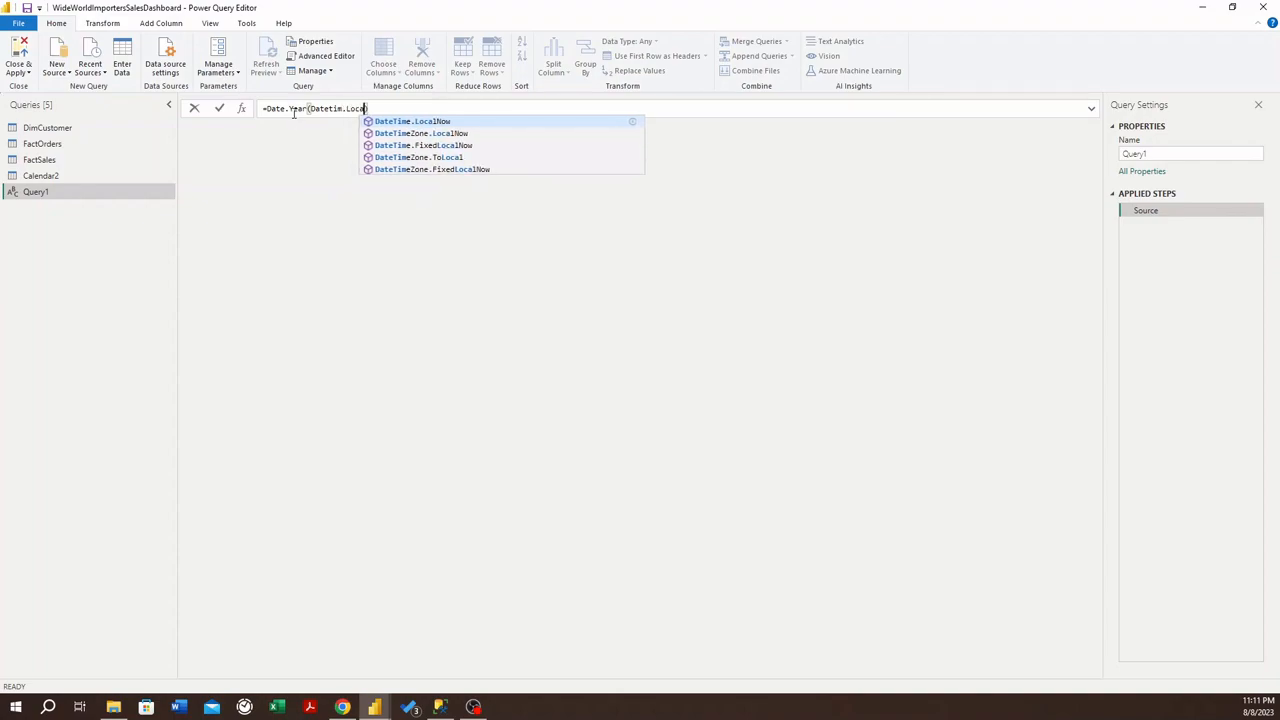
{"action": "type", "text": "Now"}
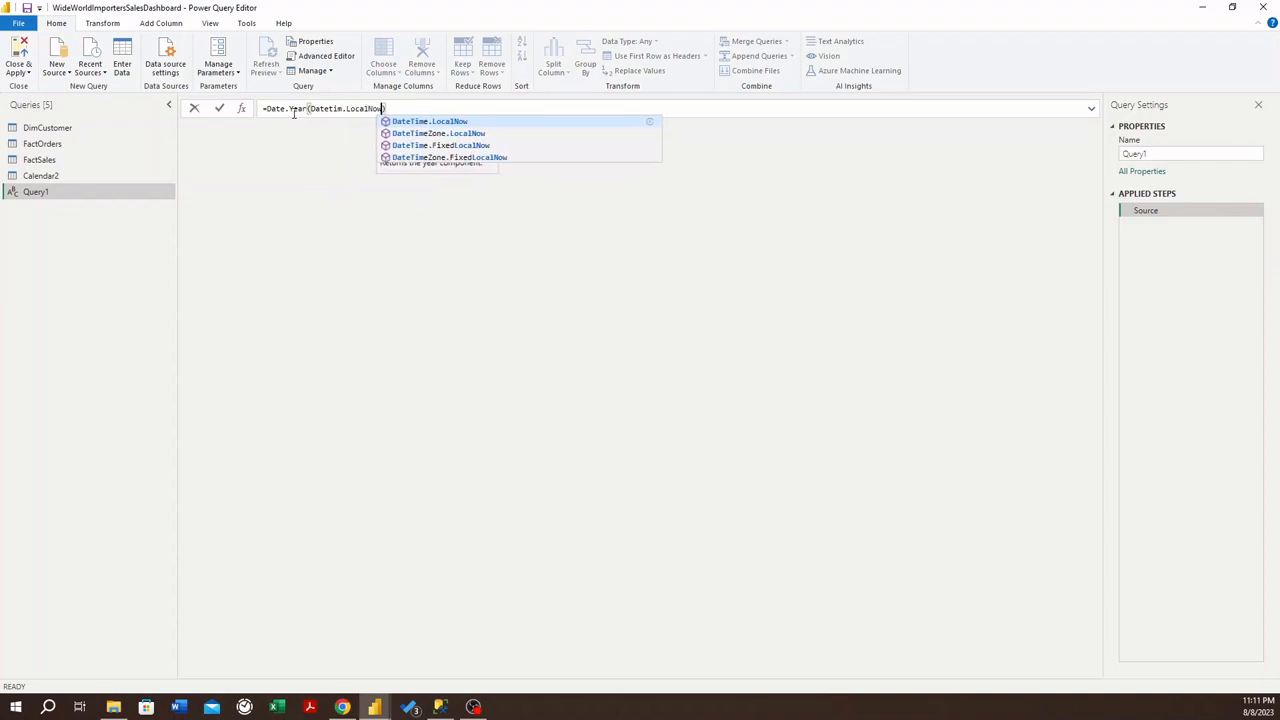
{"action": "type", "text": "("}
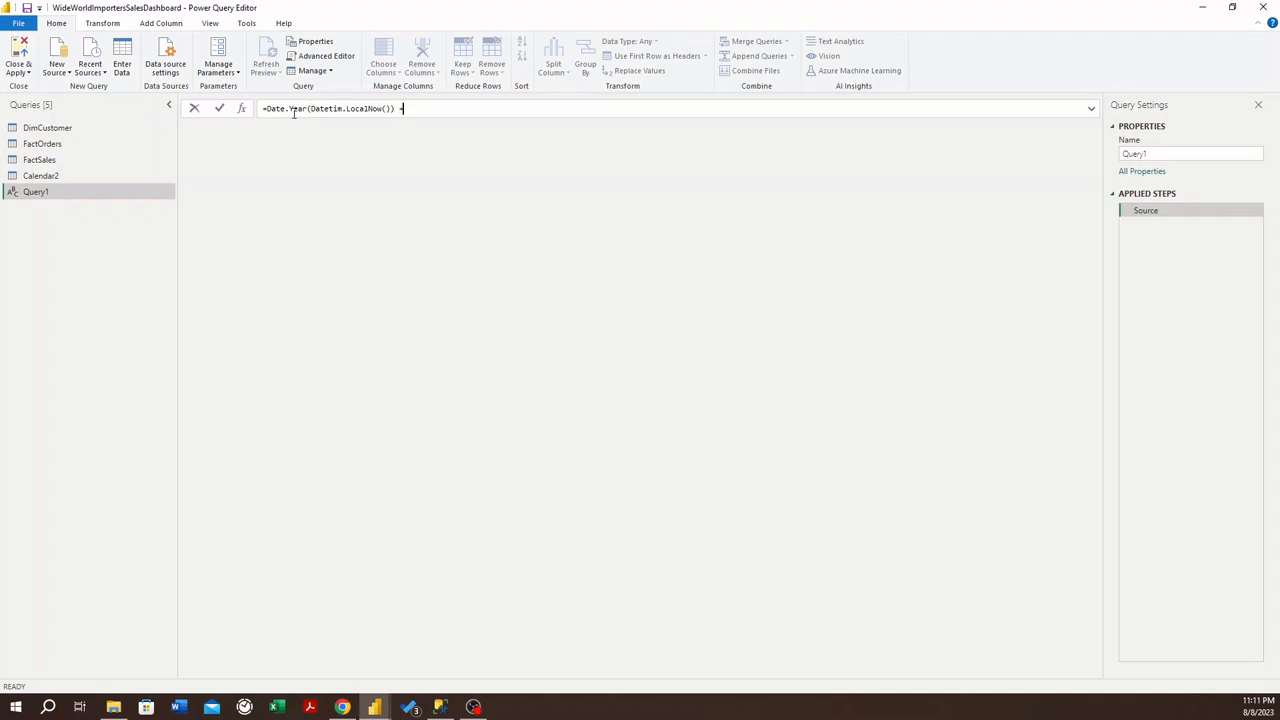
{"action": "key", "text": "BackSpace"}
{"action": "type", "text": "+2"}
{"action": "key", "text": "Return"}
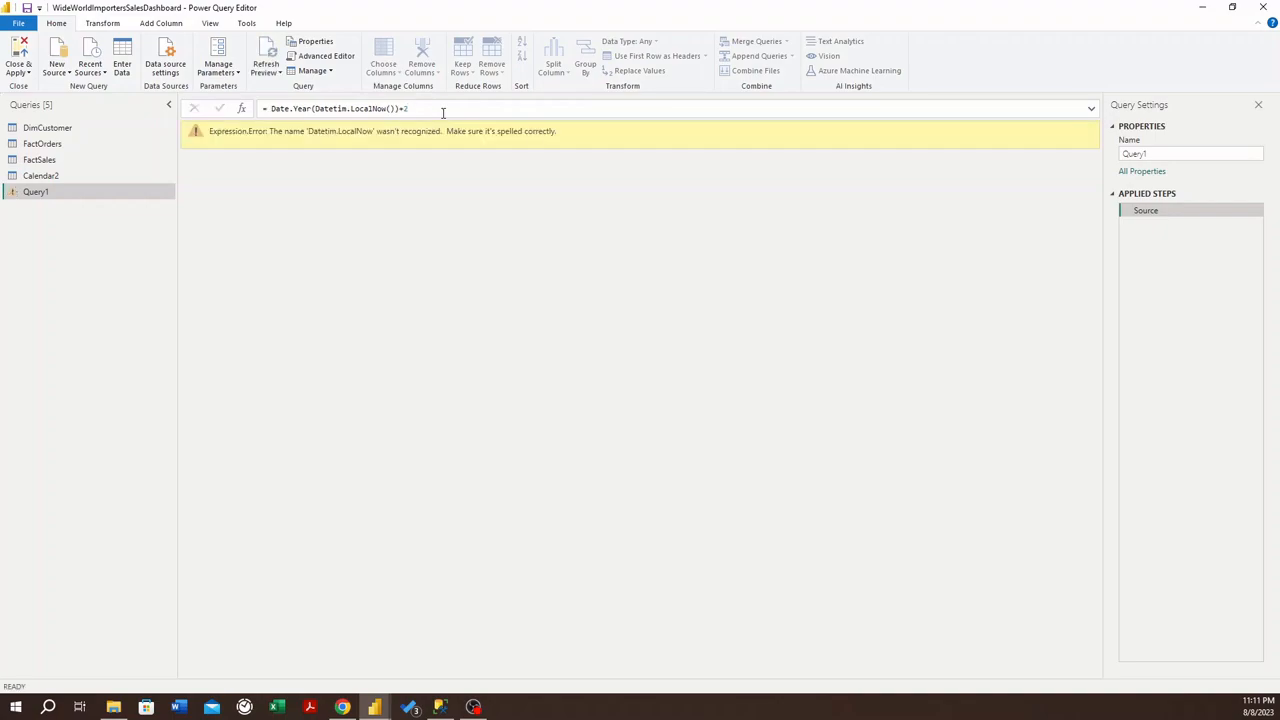
Step: Add the missing letter so Datetim reads Datetime in the formula and commit it
{"action": "left_click", "coordinate": [348, 108]}
{"action": "type", "text": "e"}
{"action": "key", "text": "Return"}
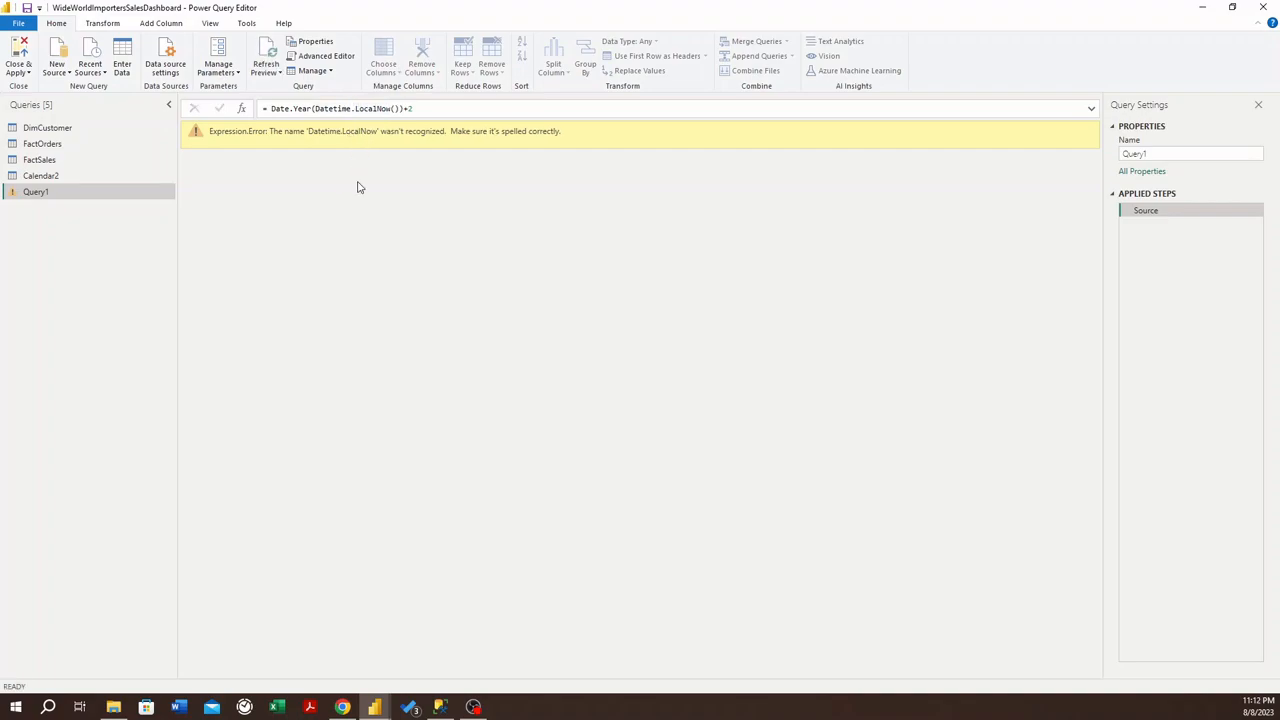
Step: Capitalize the T in Datetime so the function reads DateTime.LocalNow and commit the formula
{"action": "left_click", "coordinate": [409, 108]}
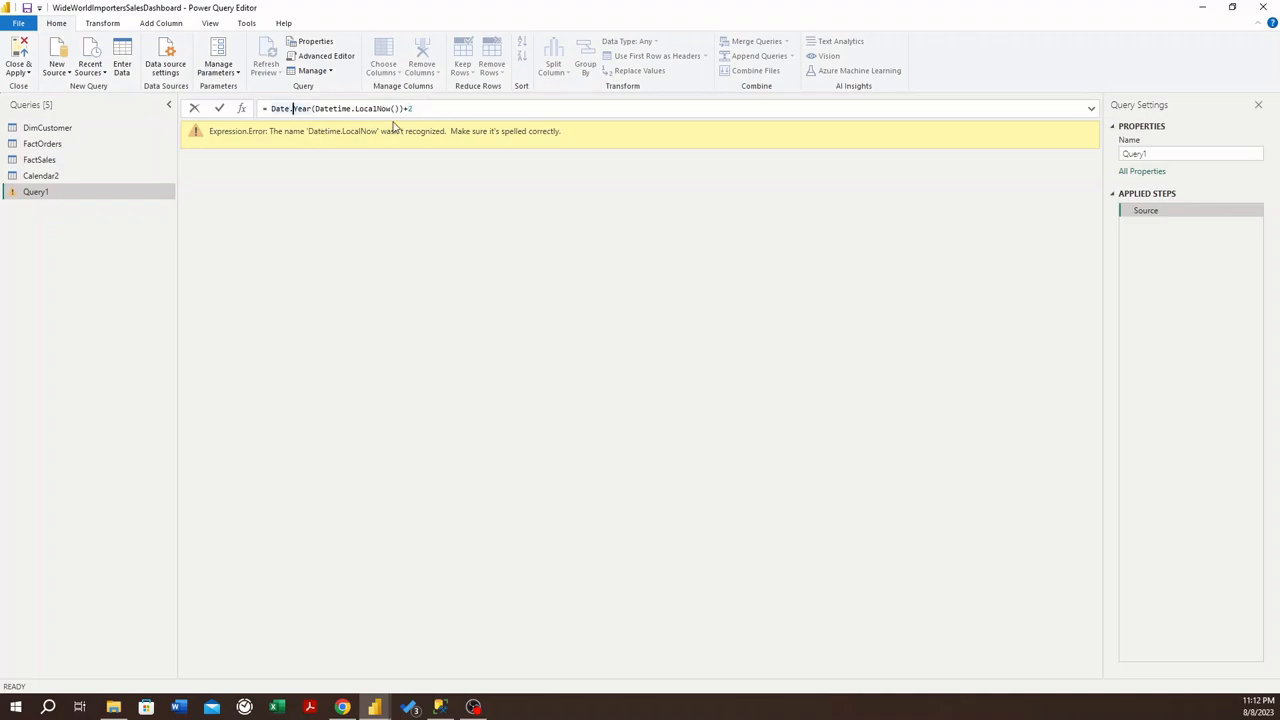
{"action": "key", "text": "Right"}
{"action": "key", "text": "Right"}
{"action": "key", "text": "Right"}
{"action": "key", "text": "Right"}
{"action": "key", "text": "Right"}
{"action": "key", "text": "Right"}
{"action": "key", "text": "Return"}
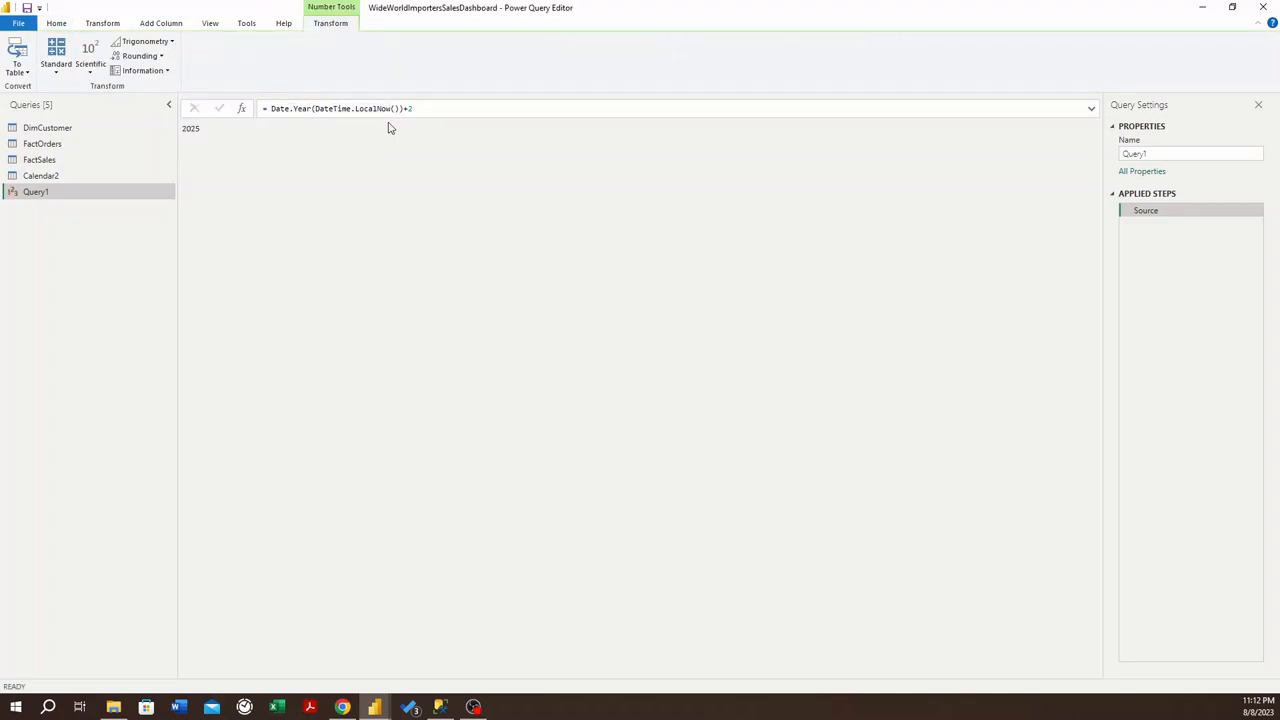
{"action": "left_click", "coordinate": [335, 108]}
{"action": "left_click", "coordinate": [330, 135]}
{"action": "left_click", "coordinate": [335, 108]}
{"action": "left_click", "coordinate": [323, 142]}
{"action": "left_click_drag", "start_coordinate": [200, 130], "coordinate": [185, 130]}
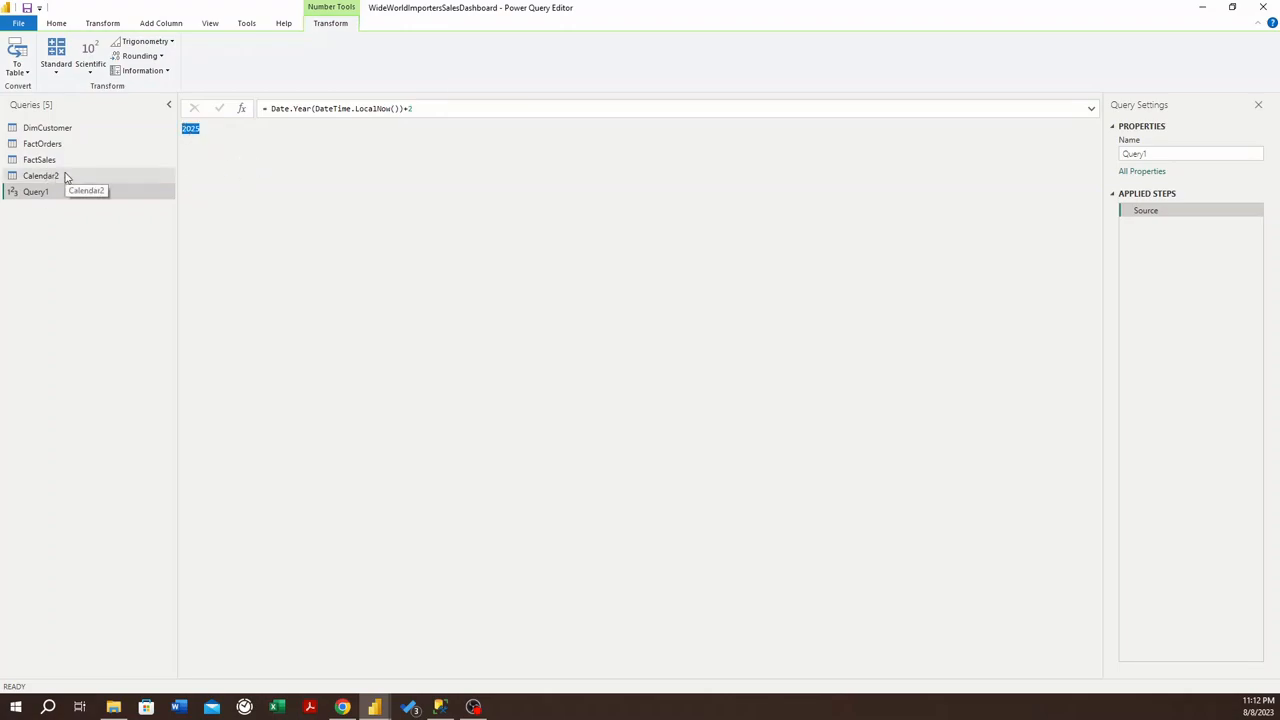
Step: Replace the end date's year in Calendar2's Source formula with a reference to Query1, commit it and return to the Inserted Month Name step
{"action": "left_click", "coordinate": [41, 176]}
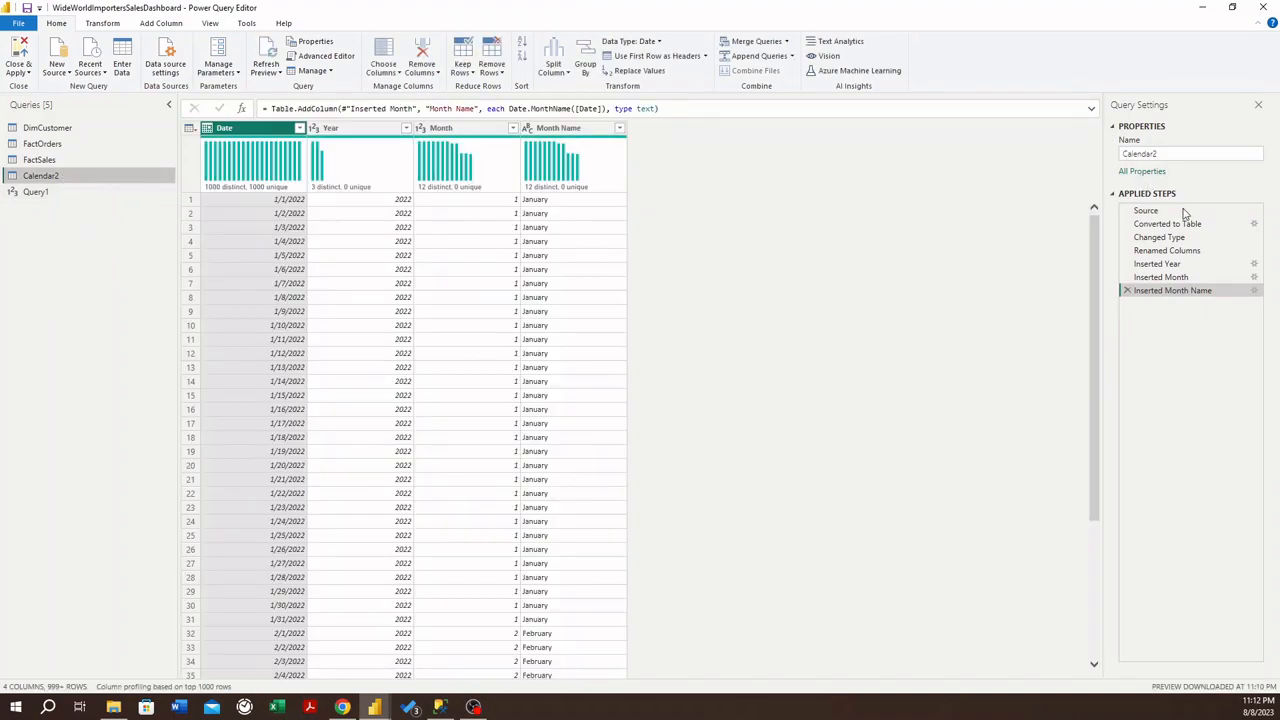
{"action": "left_click", "coordinate": [1150, 211]}
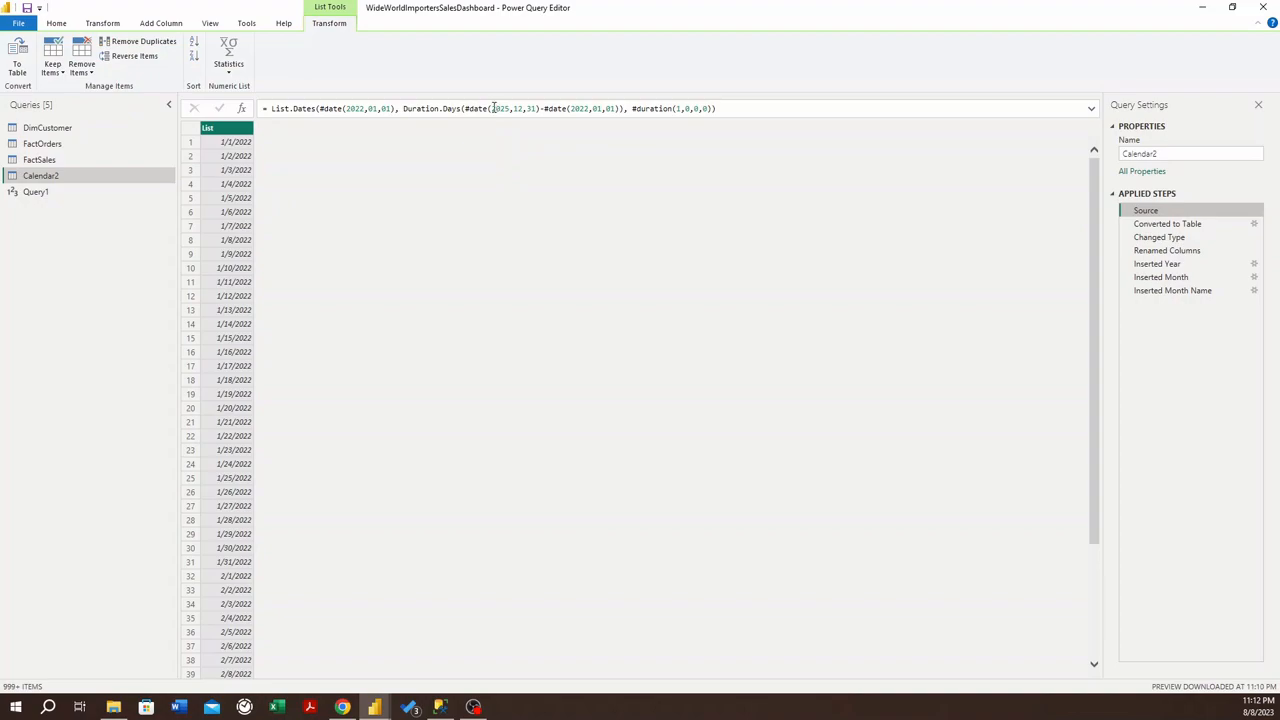
{"action": "left_click", "coordinate": [492, 108]}
{"action": "left_click_drag", "start_coordinate": [492, 108], "coordinate": [507, 110]}
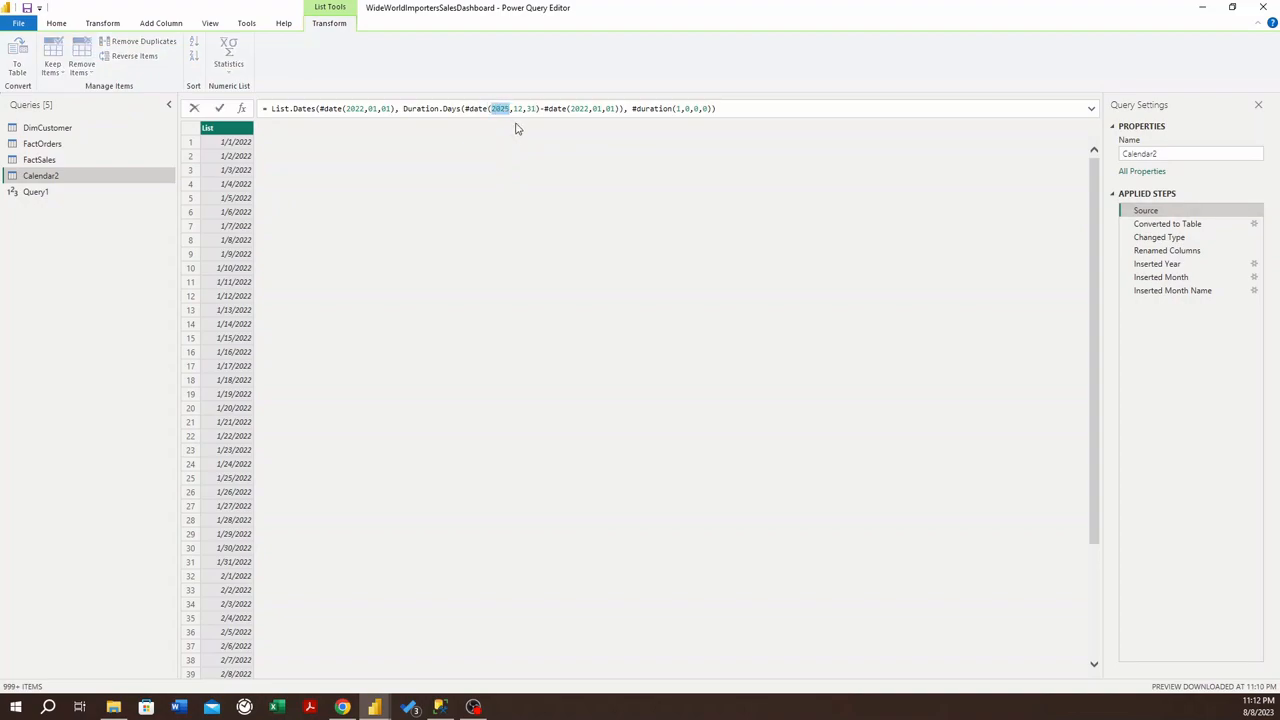
{"action": "key", "text": "BackSpace"}
{"action": "type", "text": "Qu"}
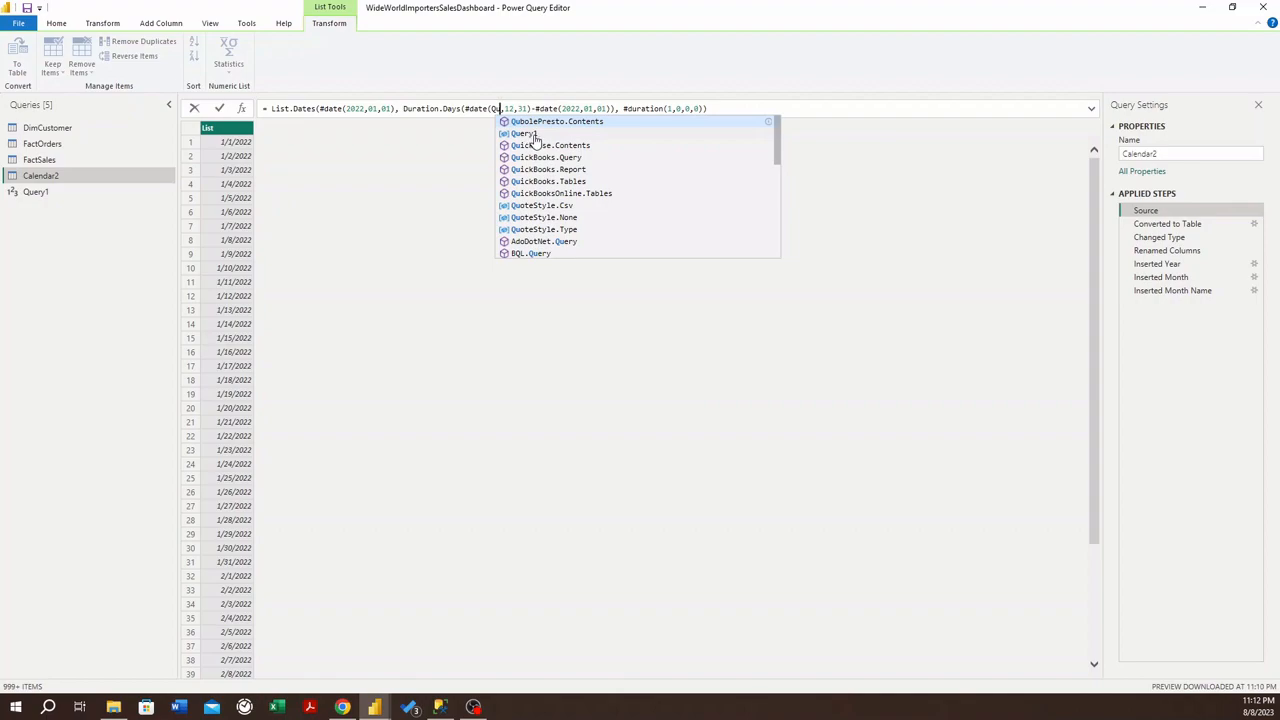
{"action": "left_click", "coordinate": [535, 135]}
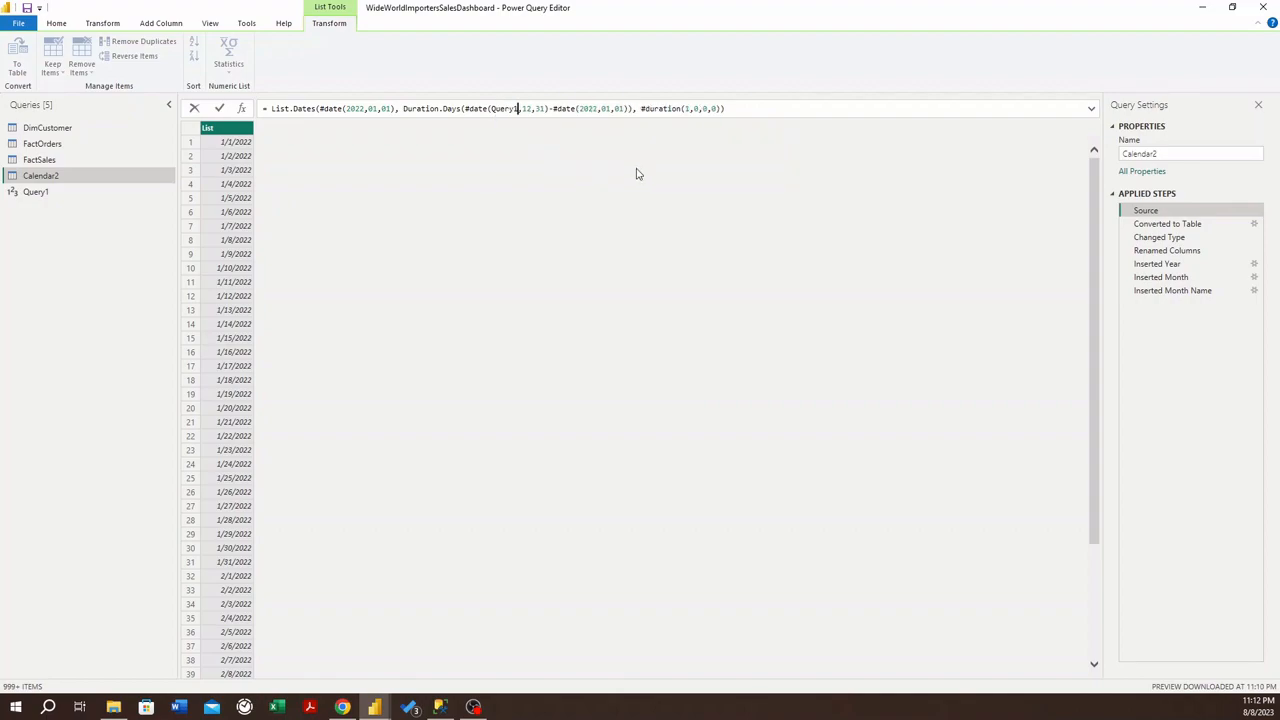
{"action": "key", "text": "Return"}
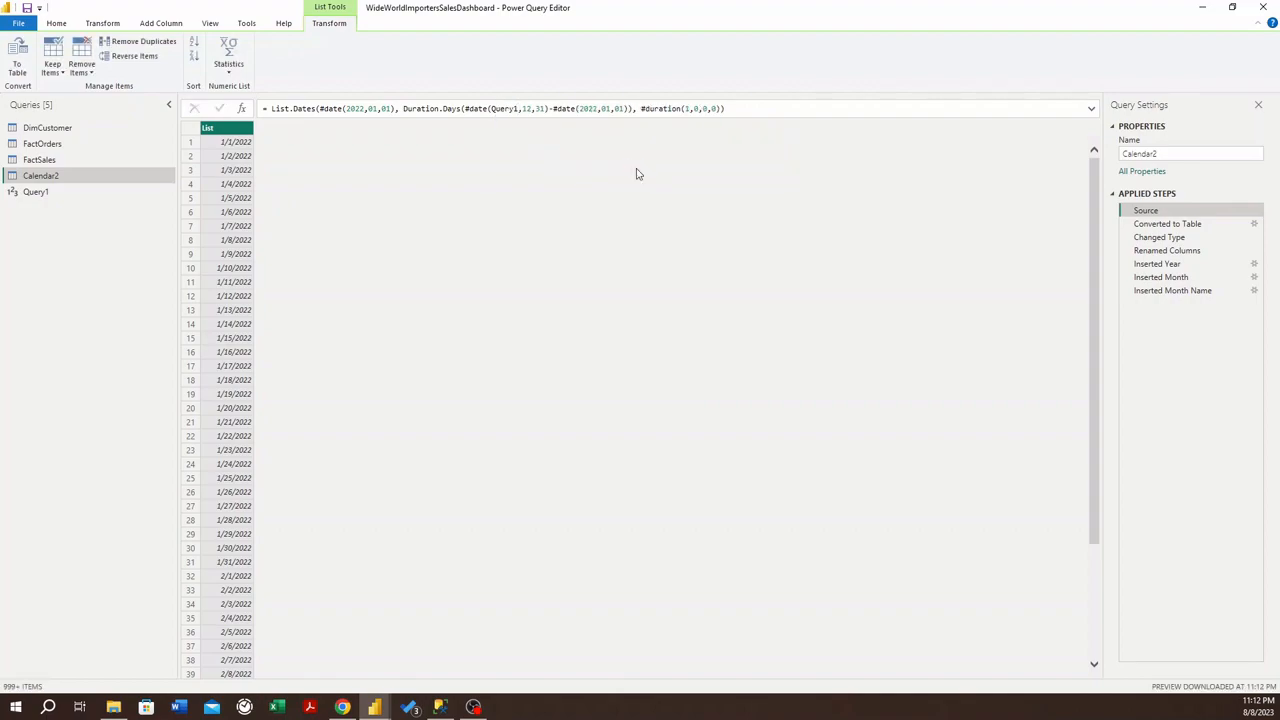
{"action": "left_click", "coordinate": [1203, 290]}
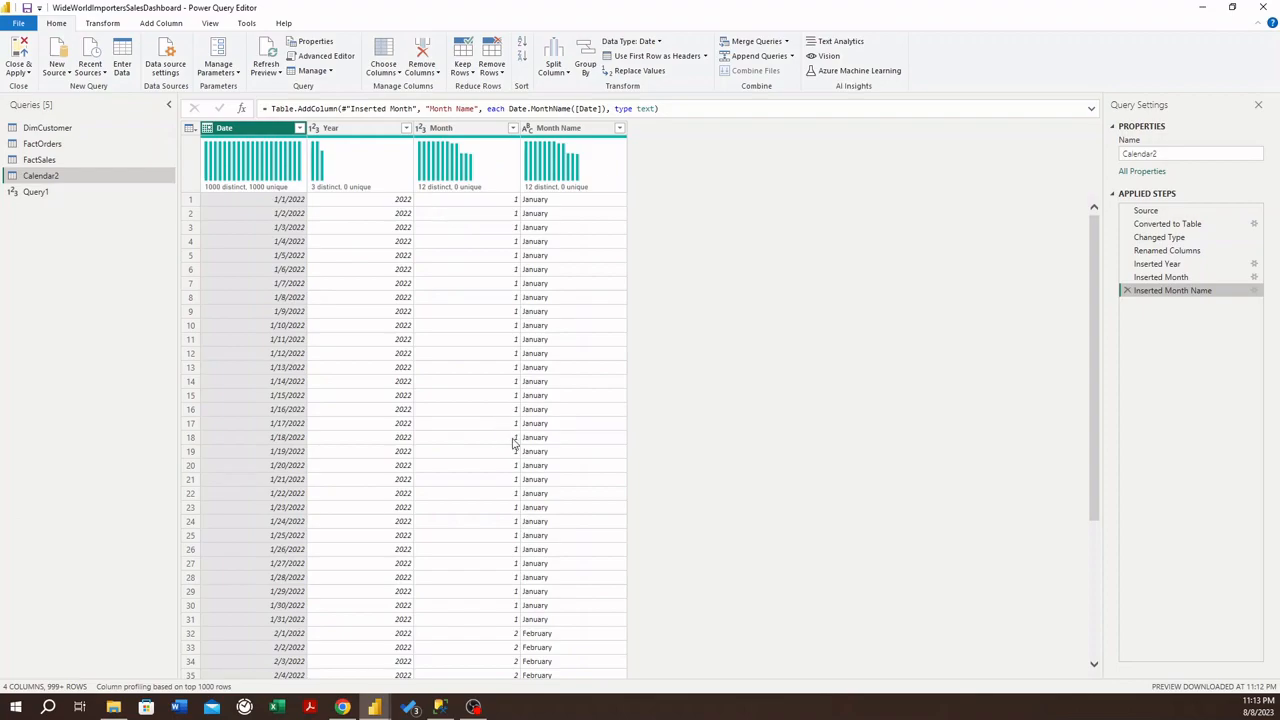
Step: Disable loading of Query1 into the model and check its load setting
{"action": "left_click", "coordinate": [60, 194]}
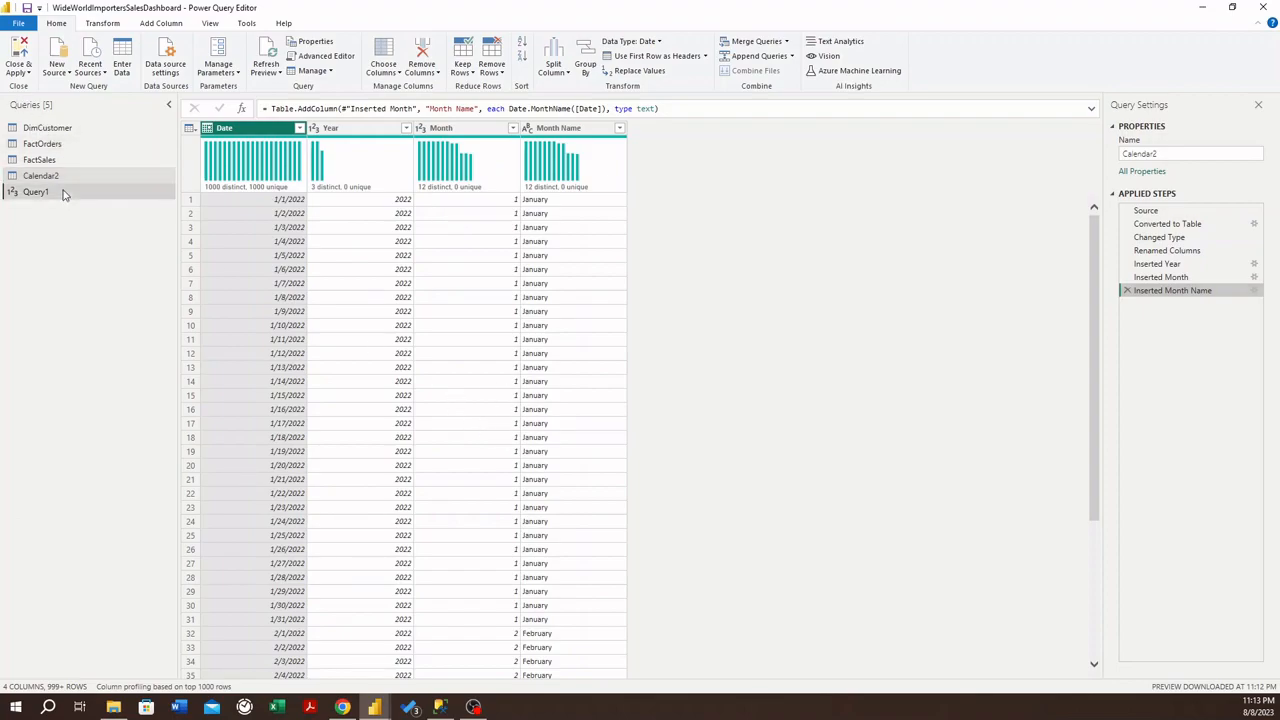
{"action": "right_click", "coordinate": [59, 196]}
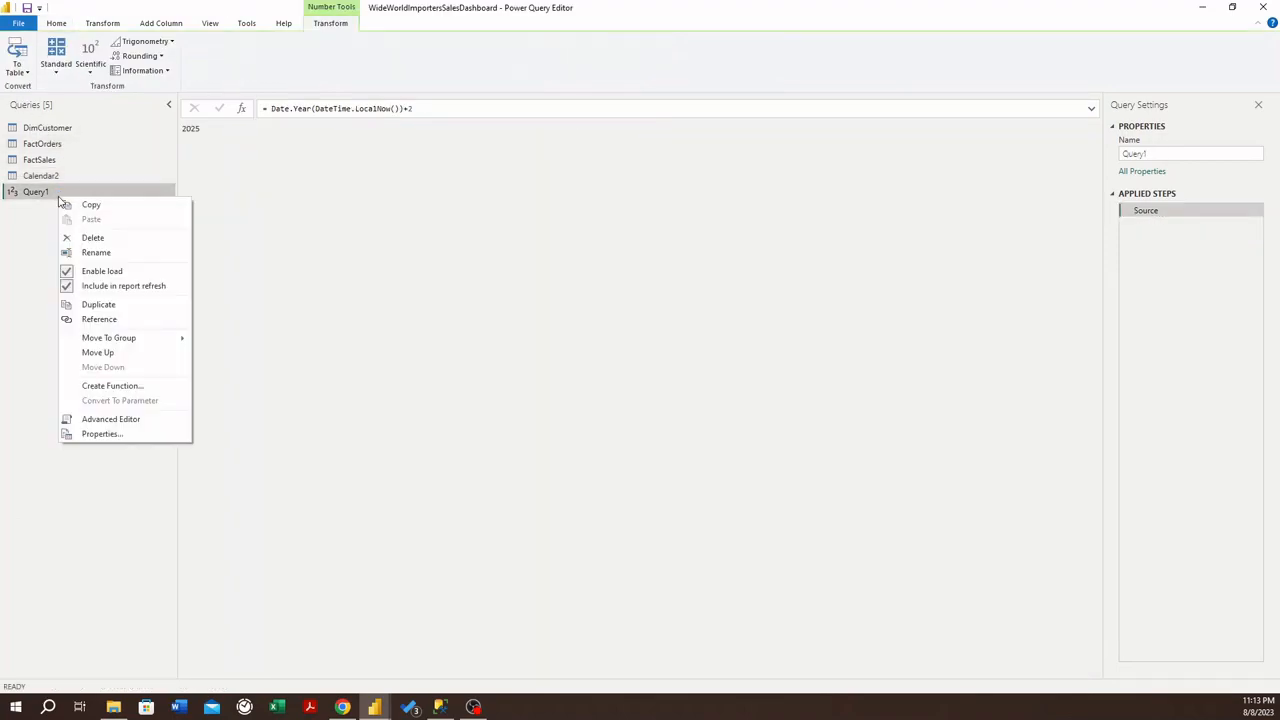
{"action": "left_click", "coordinate": [102, 271]}
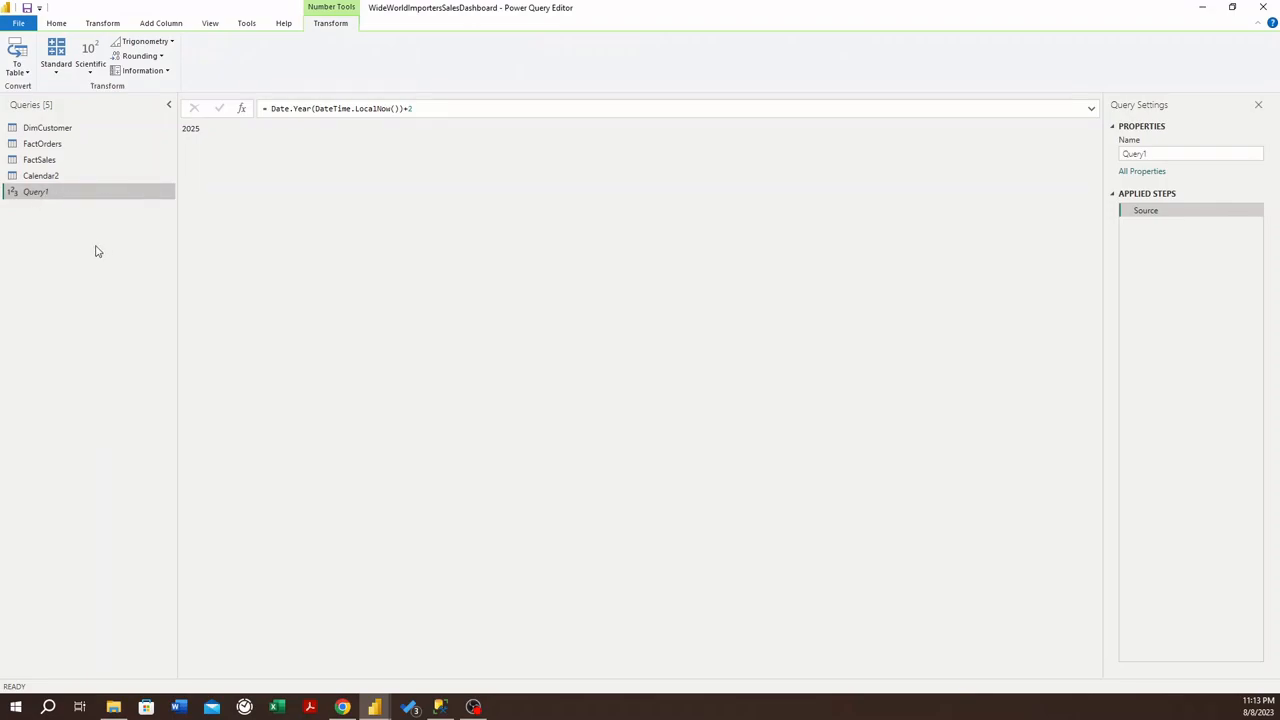
{"action": "right_click", "coordinate": [68, 198]}
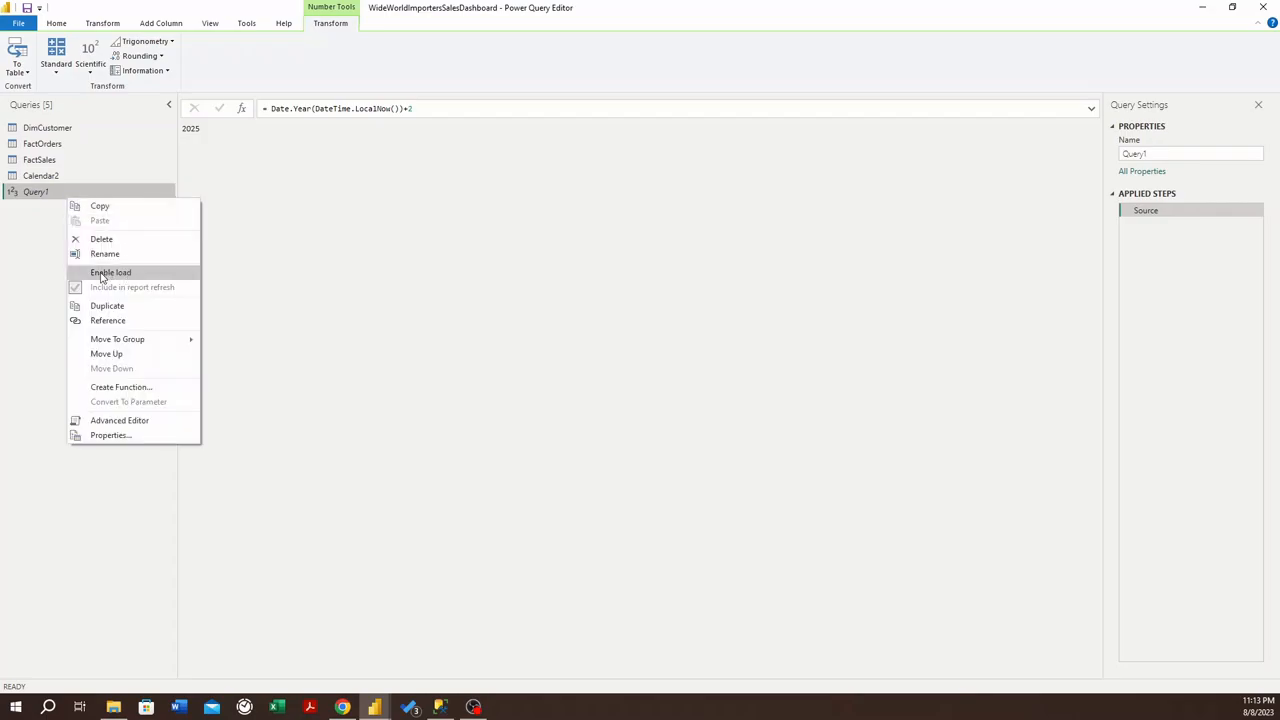
{"action": "left_click", "coordinate": [34, 256]}
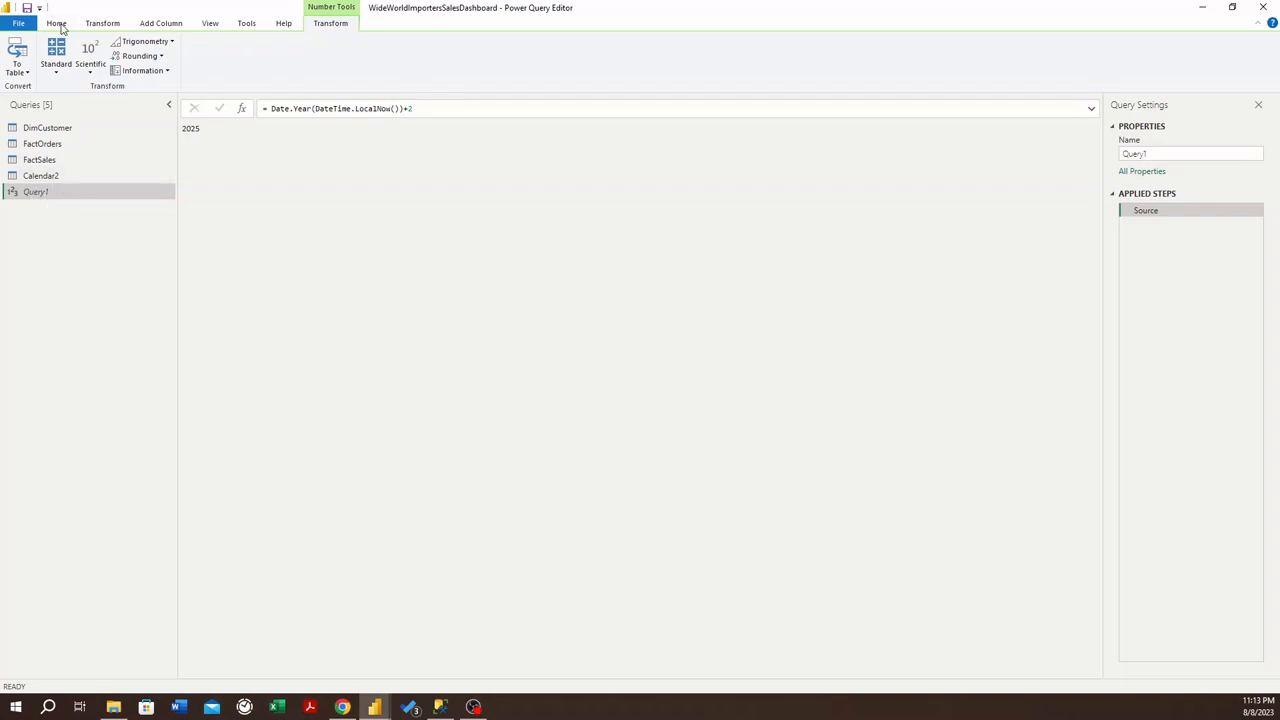
Step: Close the query editor with the changes applied to the report and select the Calendar2 table among the data tables
{"action": "left_click", "coordinate": [60, 25]}
{"action": "left_click", "coordinate": [18, 73]}
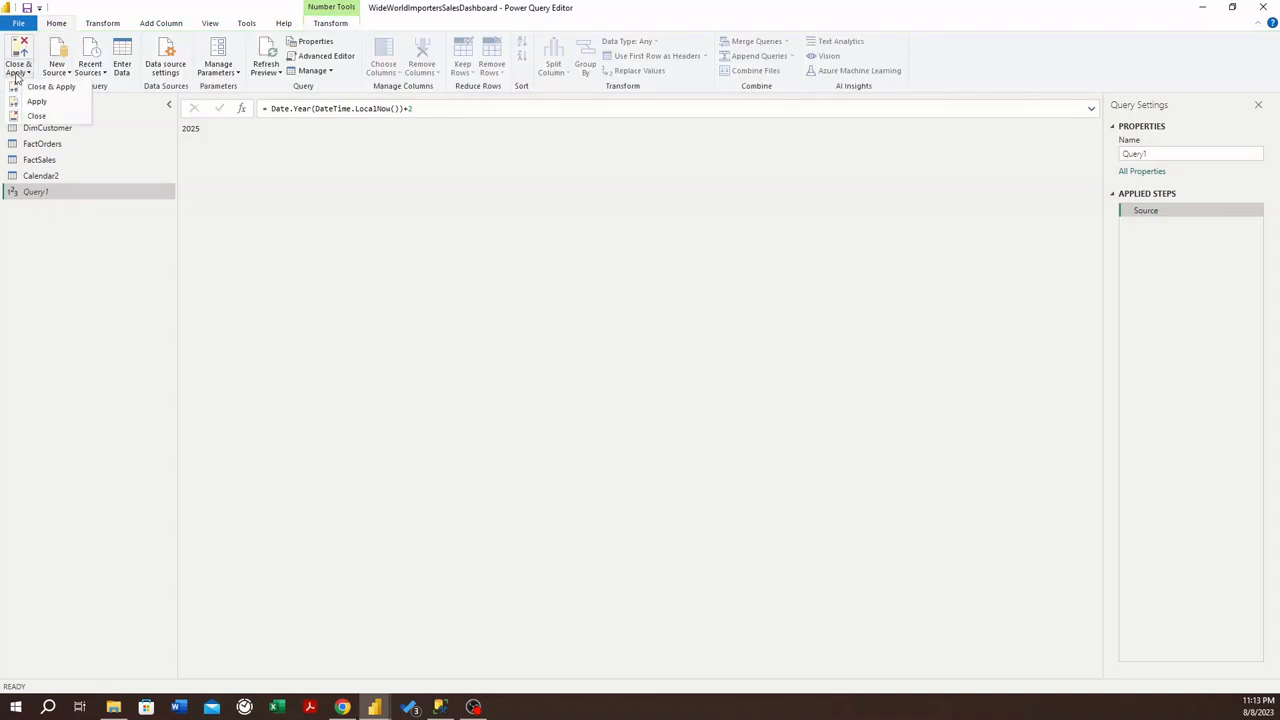
{"action": "left_click", "coordinate": [48, 89]}
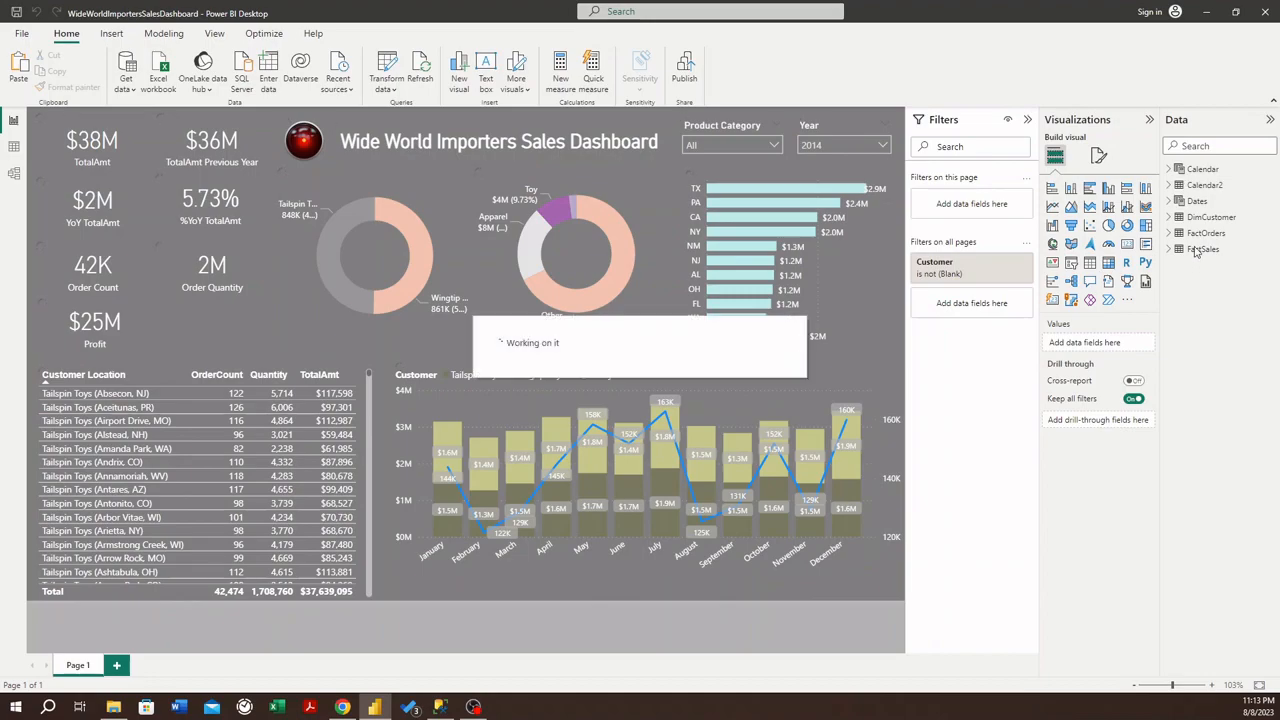
{"action": "left_click", "coordinate": [1205, 186]}
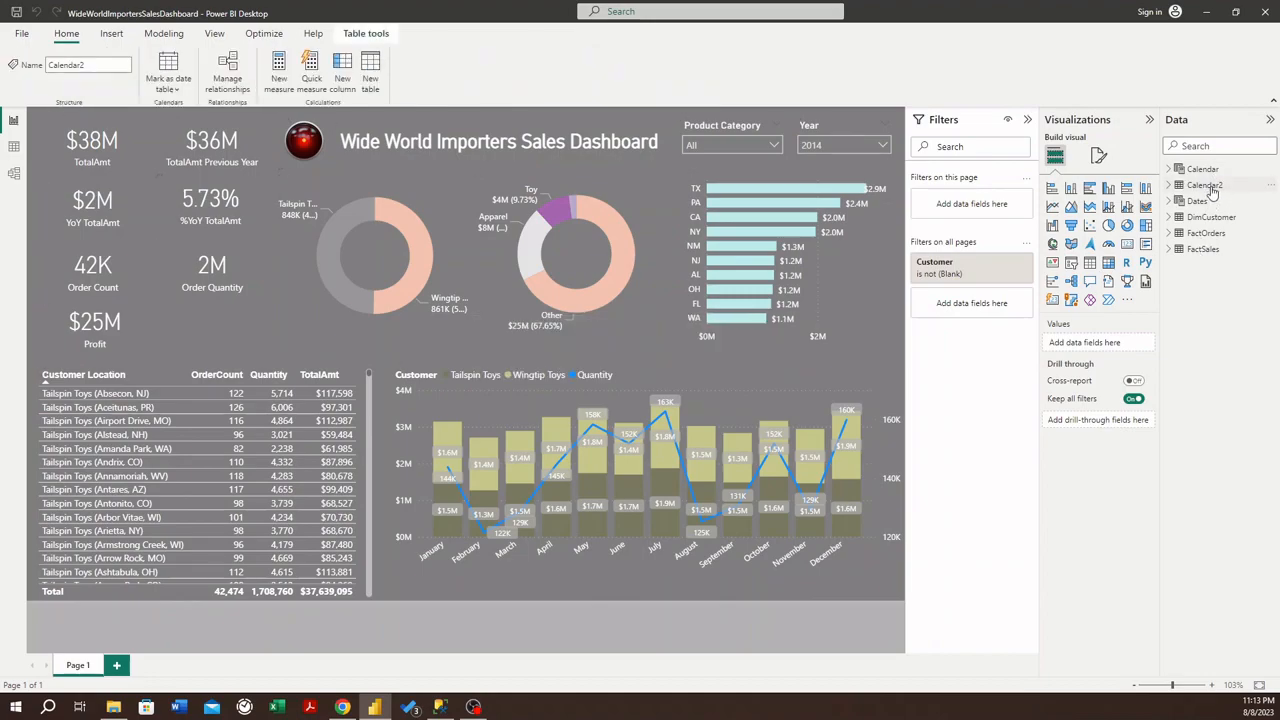
Step: In the model diagram, place the Calendar2 table above FactSales, between the Dates and Calendar tables
{"action": "left_click", "coordinate": [15, 174]}
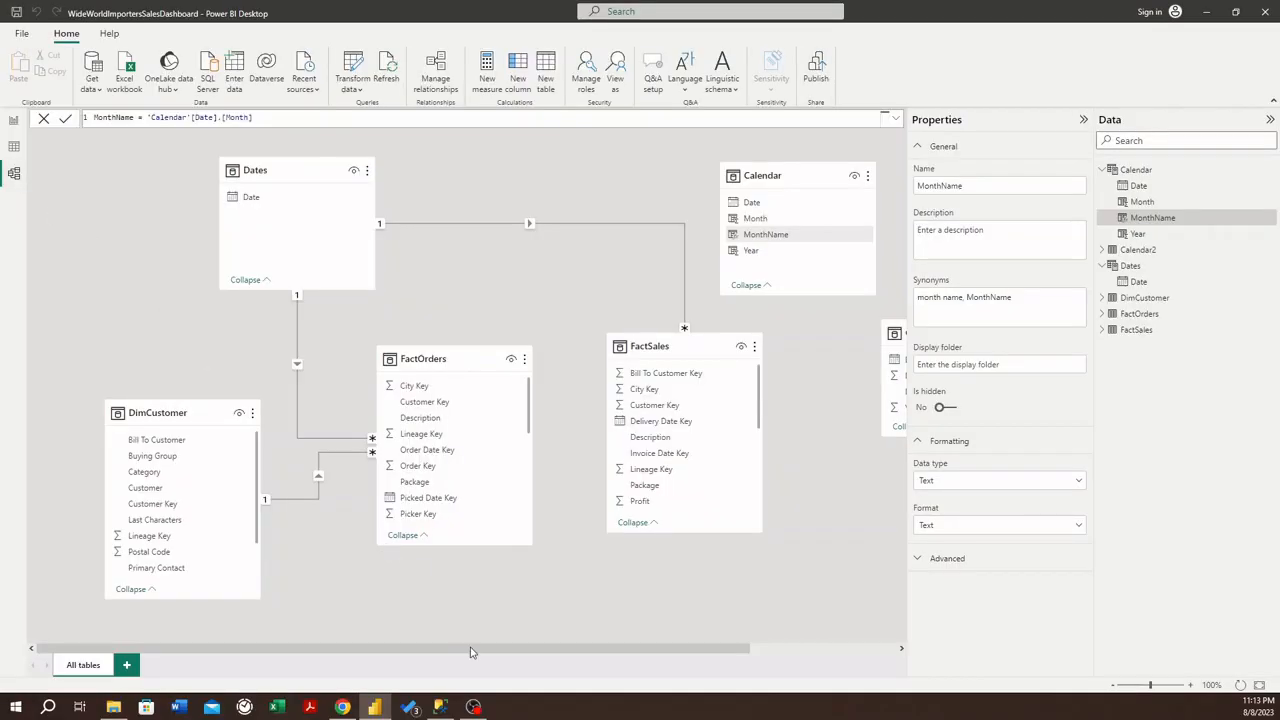
{"action": "left_click_drag", "start_coordinate": [479, 651], "coordinate": [631, 651]}
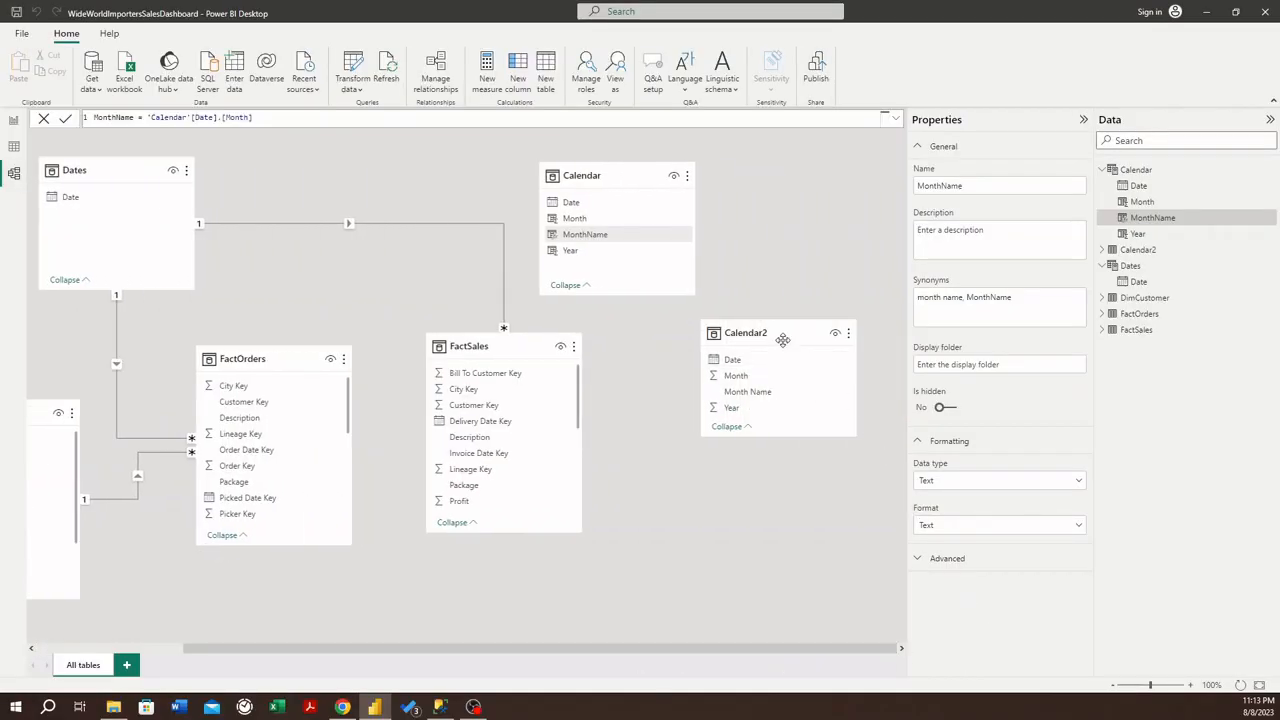
{"action": "left_click_drag", "start_coordinate": [695, 355], "coordinate": [616, 363]}
{"action": "left_click_drag", "start_coordinate": [712, 352], "coordinate": [646, 178]}
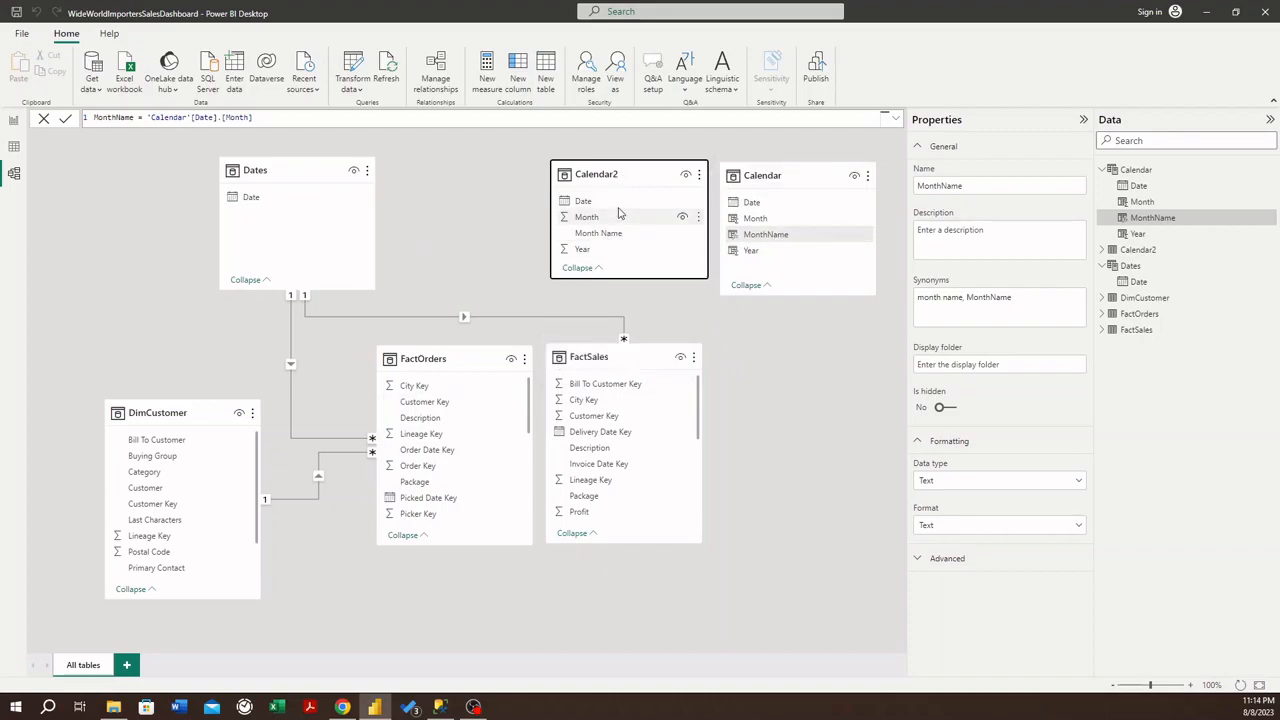
{"action": "left_click_drag", "start_coordinate": [630, 176], "coordinate": [616, 173]}
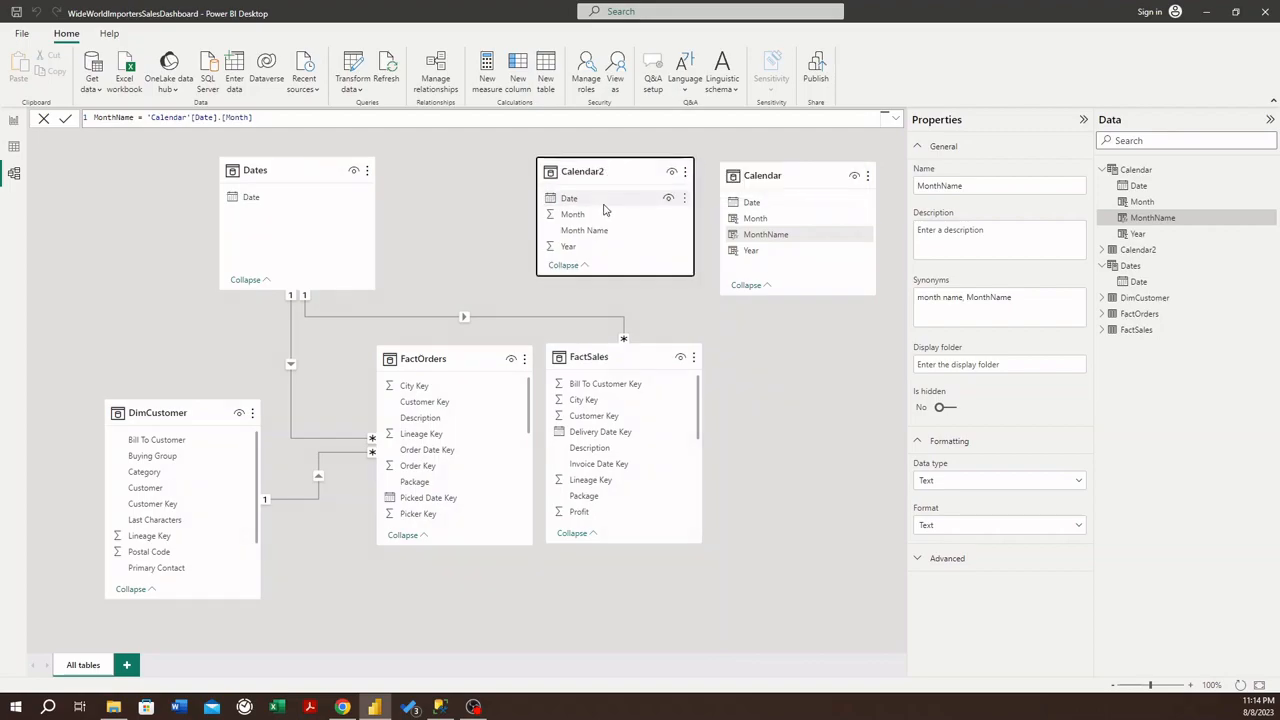